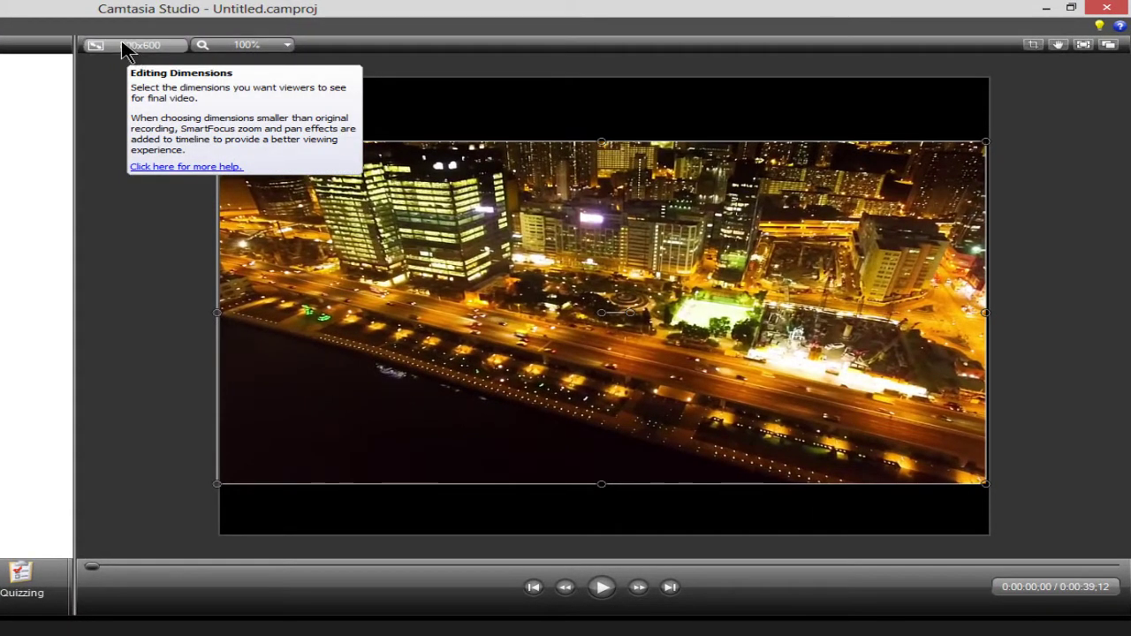
- Set the project's editing dimensions to the 1280 x 720 YouTube & Screencast (16:9) size
click(124, 46)
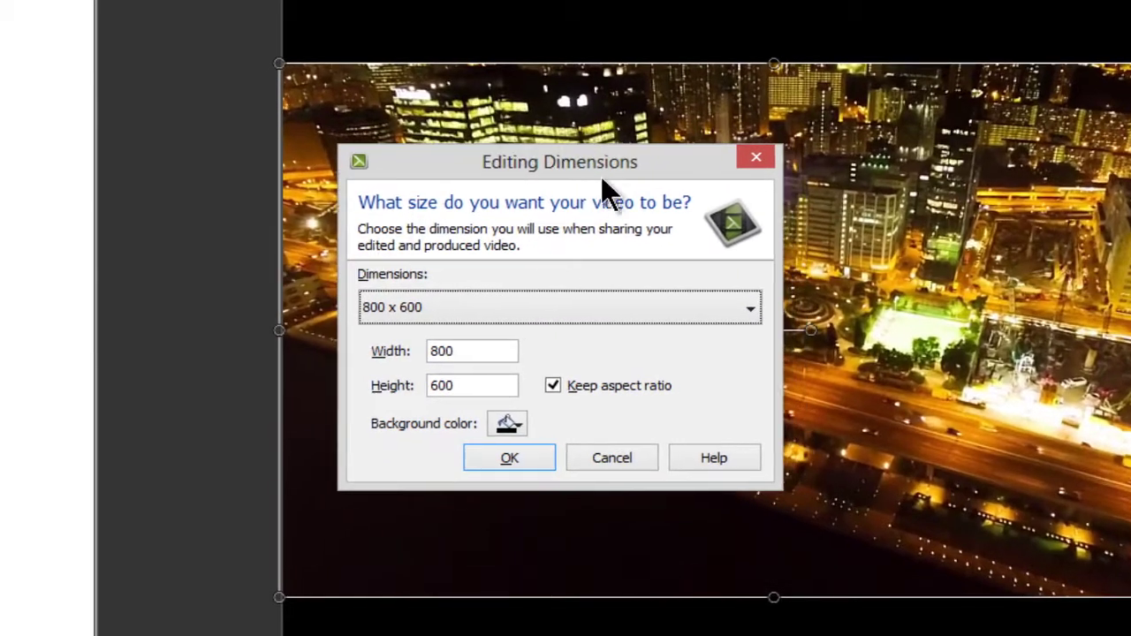
drag(589, 168, 378, 164)
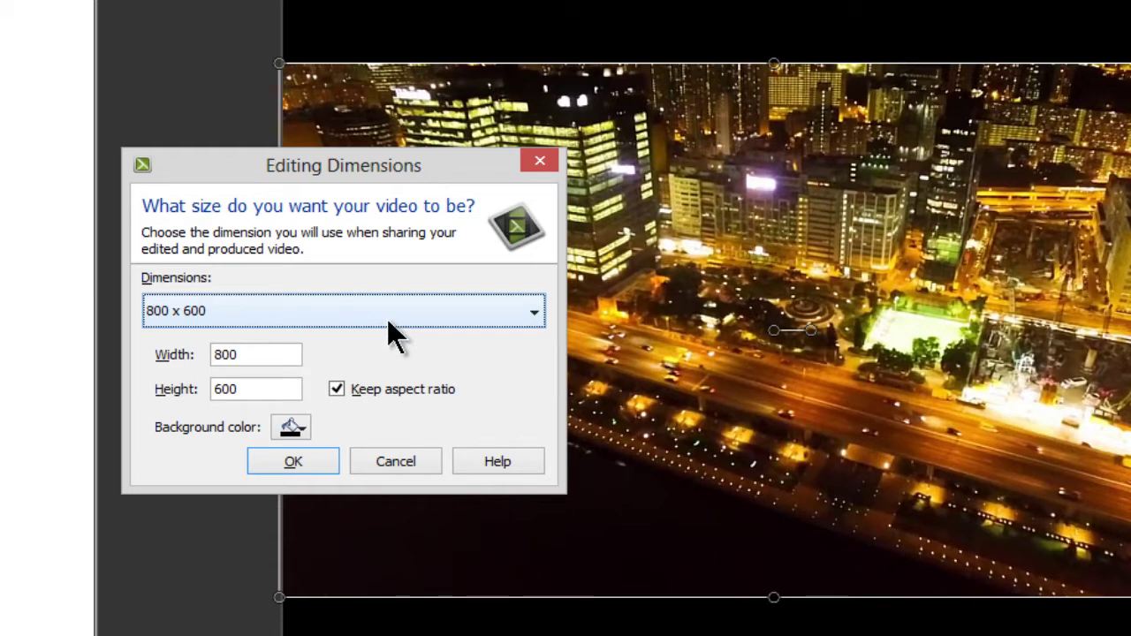
click(307, 305)
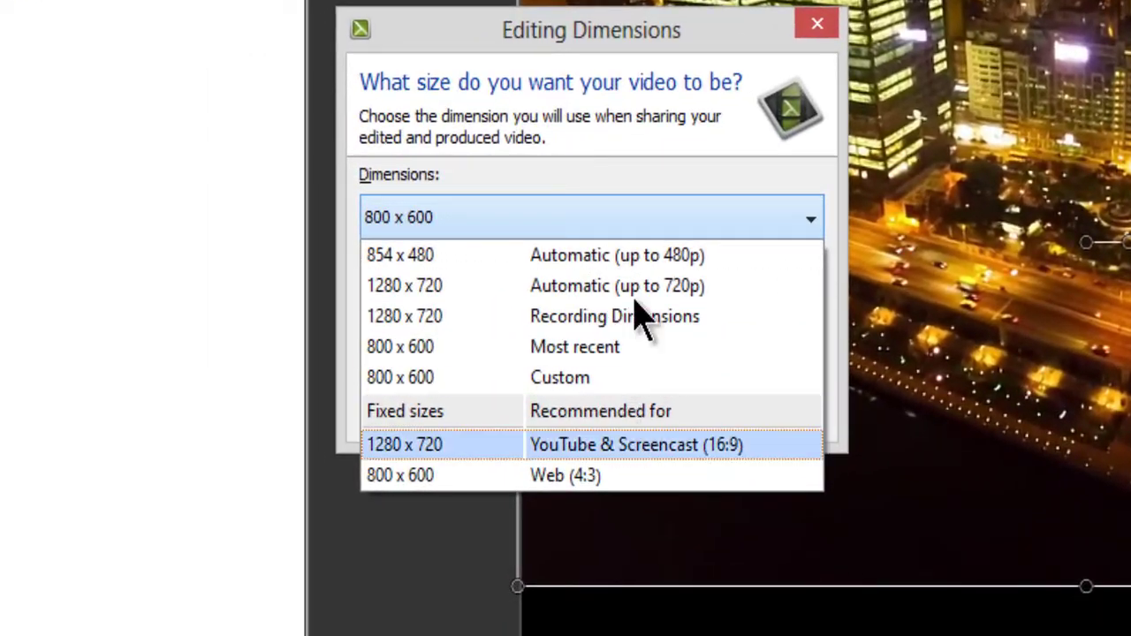
click(658, 445)
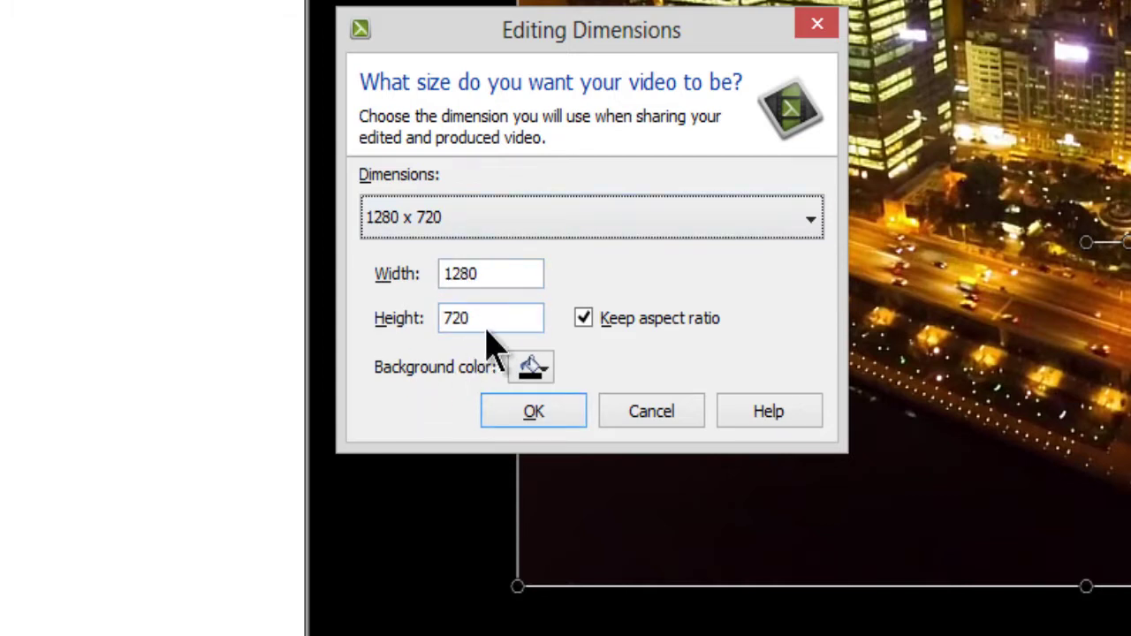
click(533, 411)
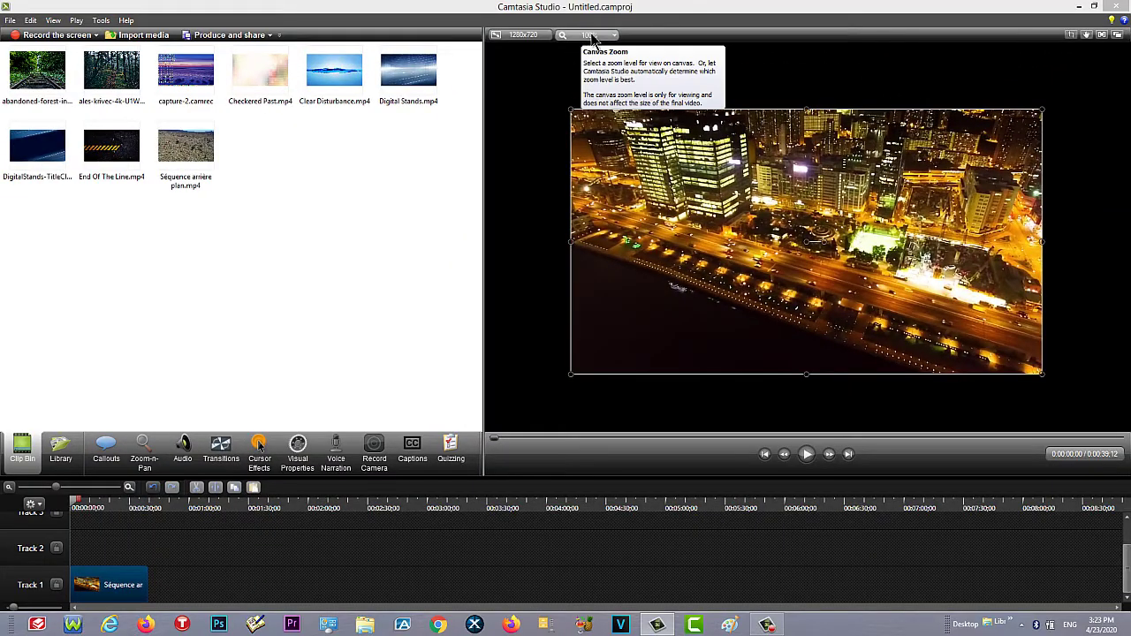
- Set the canvas zoom to 75% and enlarge the city clip to fill the whole canvas
click(589, 35)
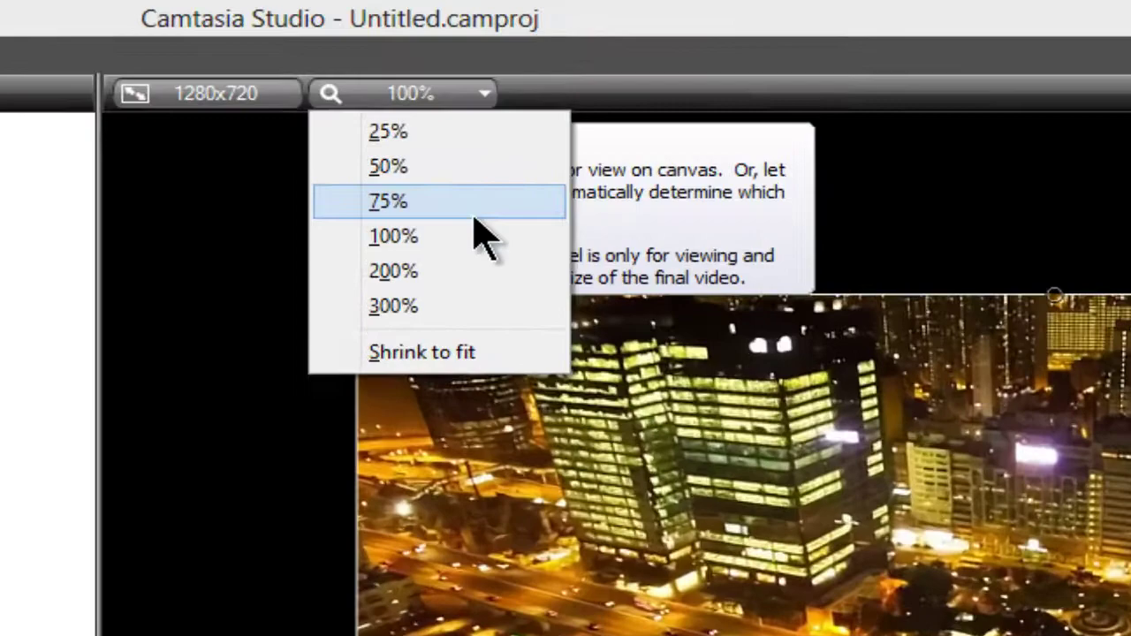
click(475, 214)
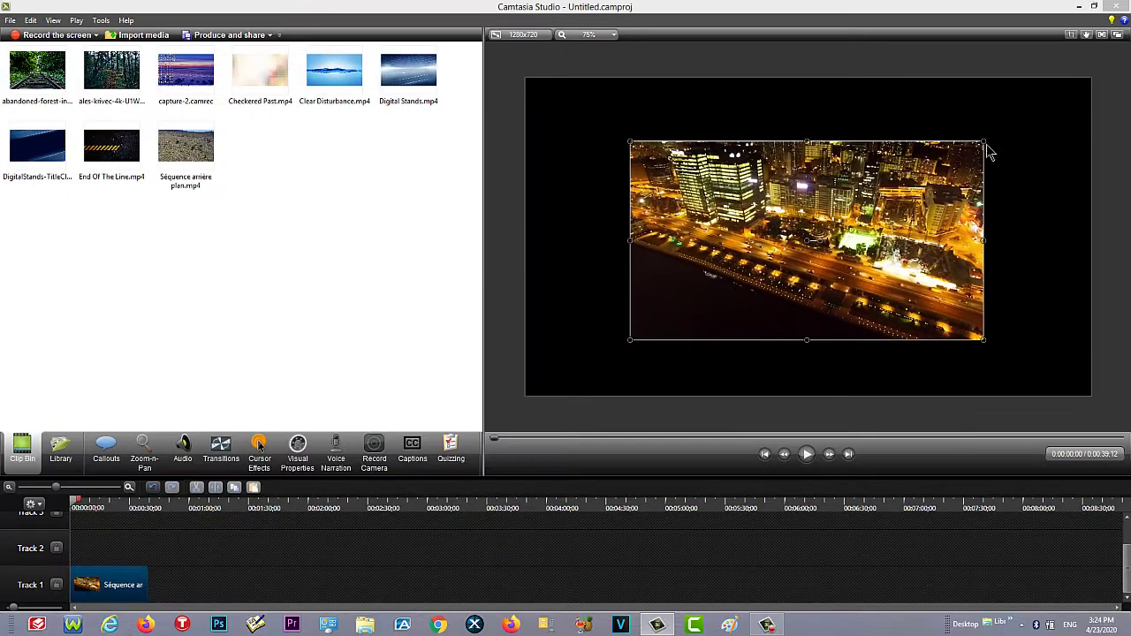
drag(984, 140, 1094, 96)
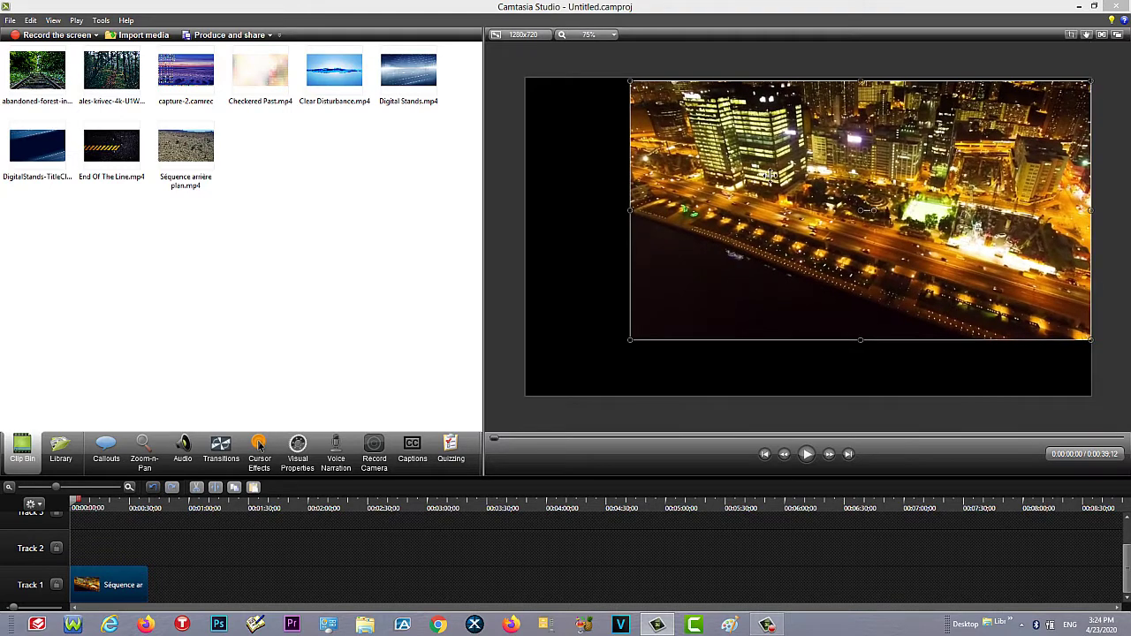
drag(631, 343, 544, 397)
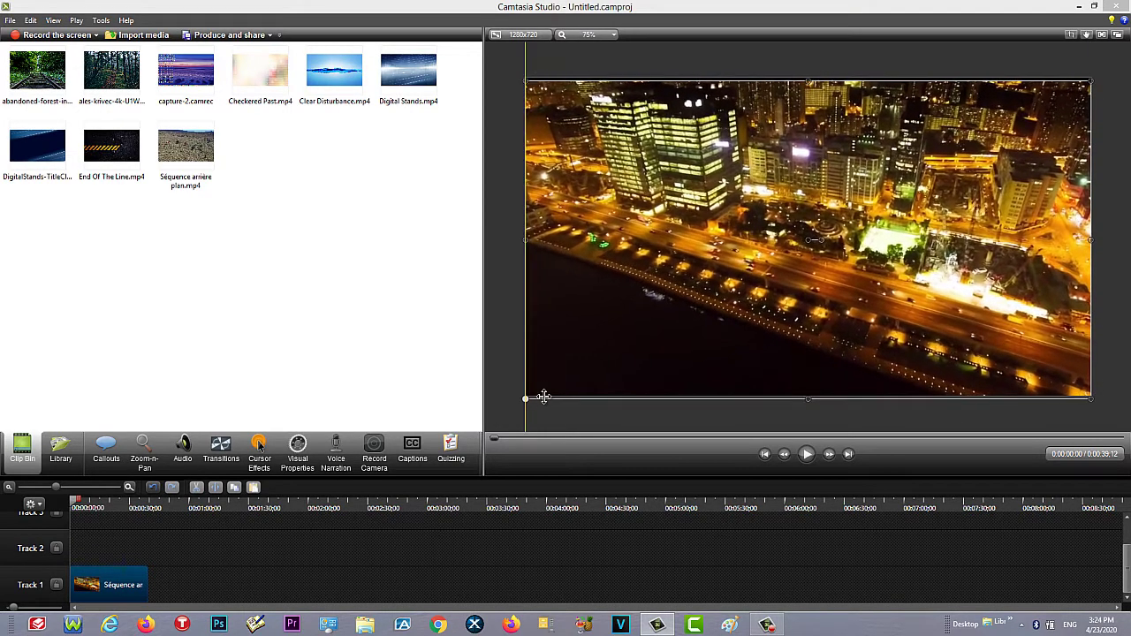
drag(808, 83, 808, 84)
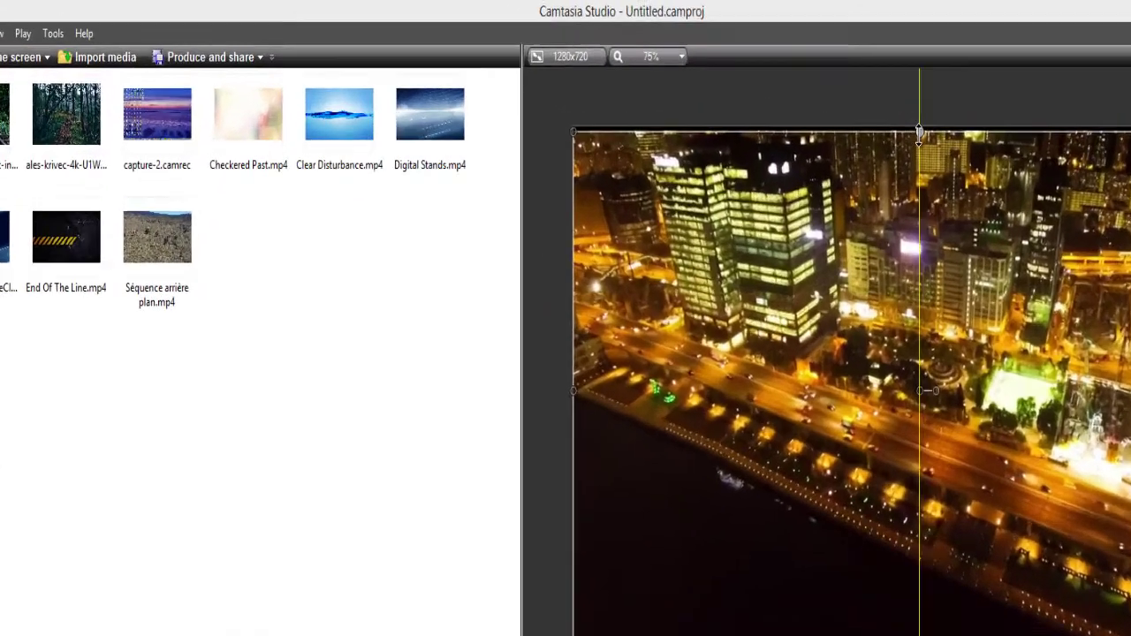
drag(919, 132, 919, 132)
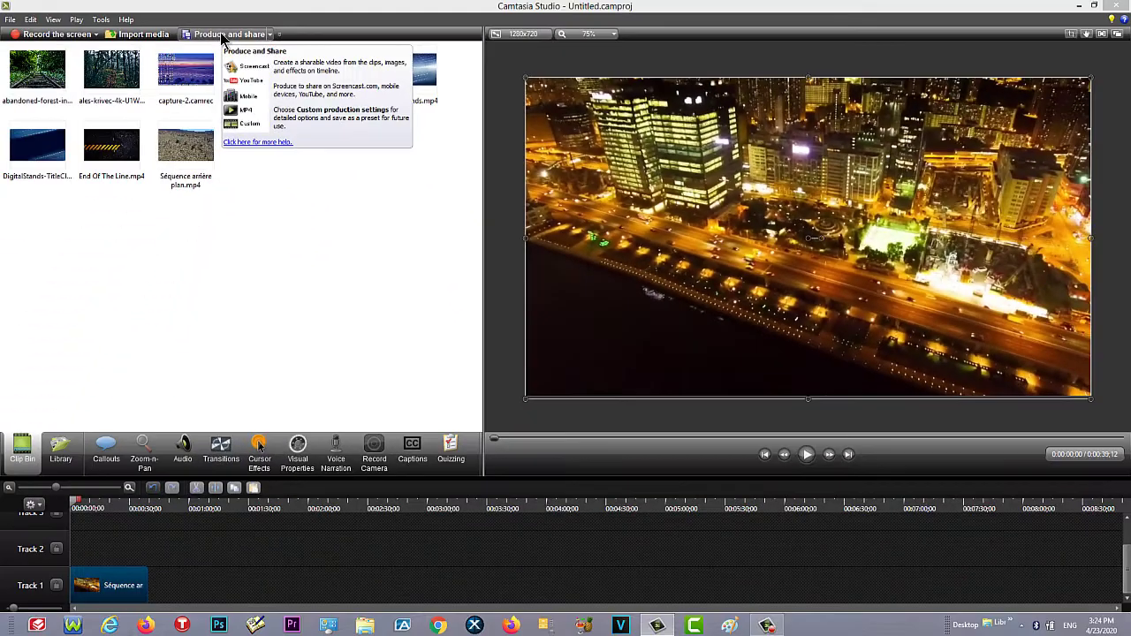
- Start producing the video and begin a new production preset in the preset manager
click(222, 35)
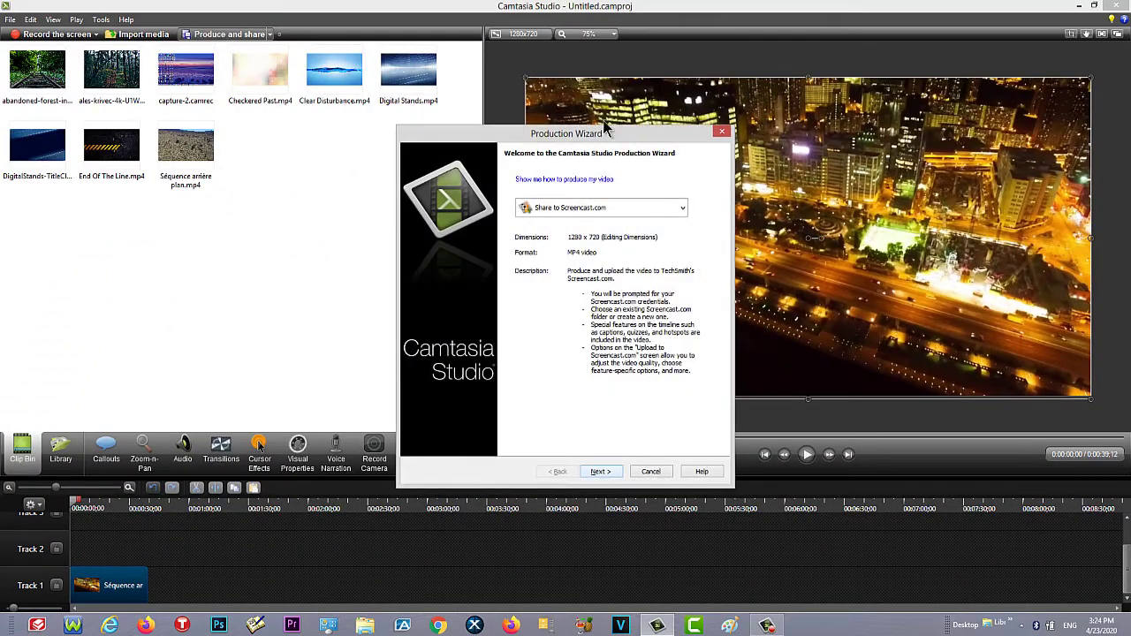
drag(634, 137, 544, 77)
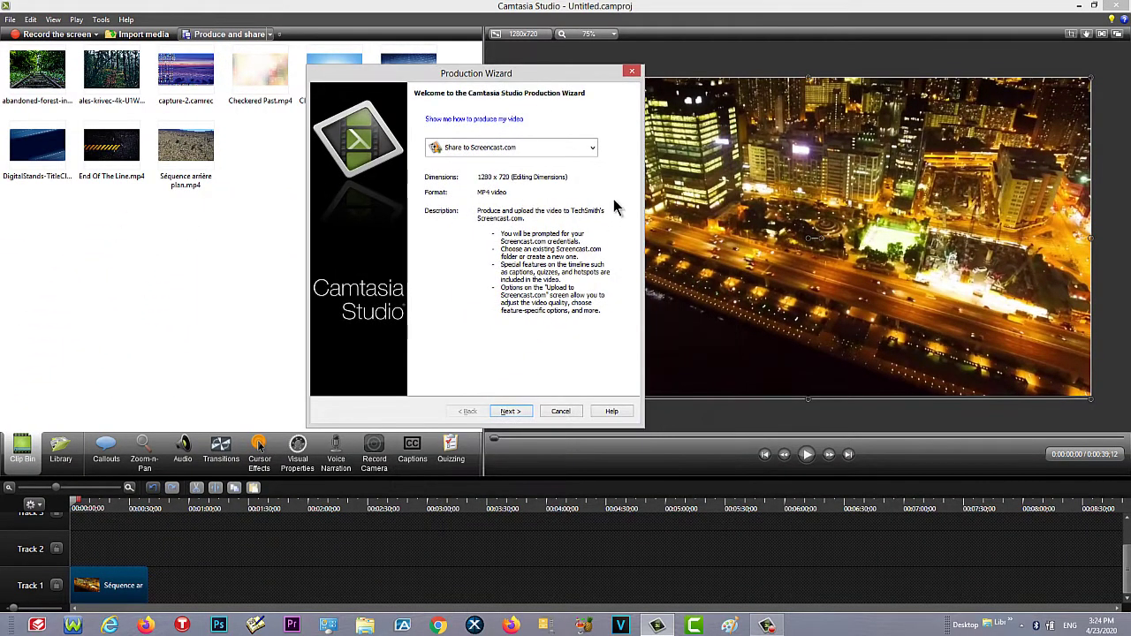
click(528, 146)
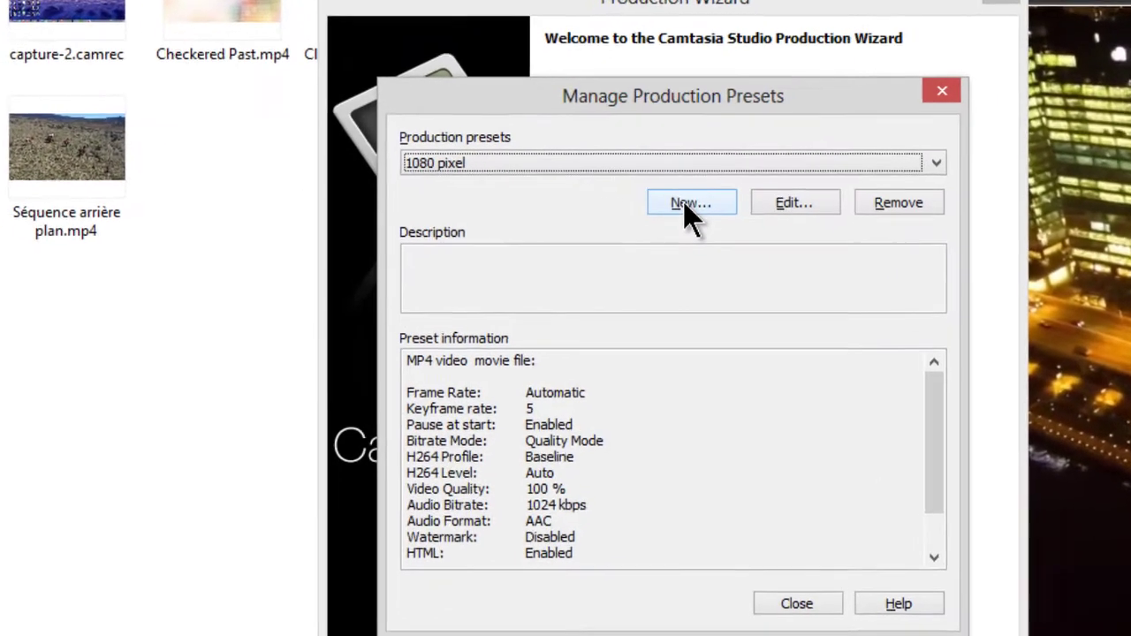
click(688, 247)
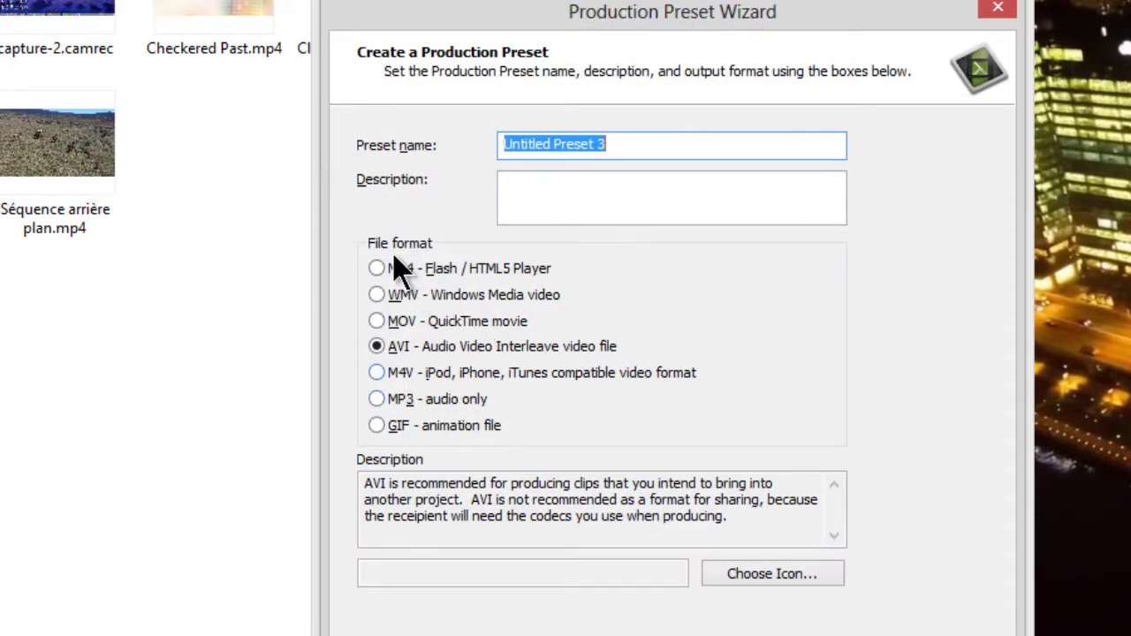
- Name the preset "720 pixel", choose the MP4 - Flash / HTML5 Player format and continue to the player options
click(645, 152)
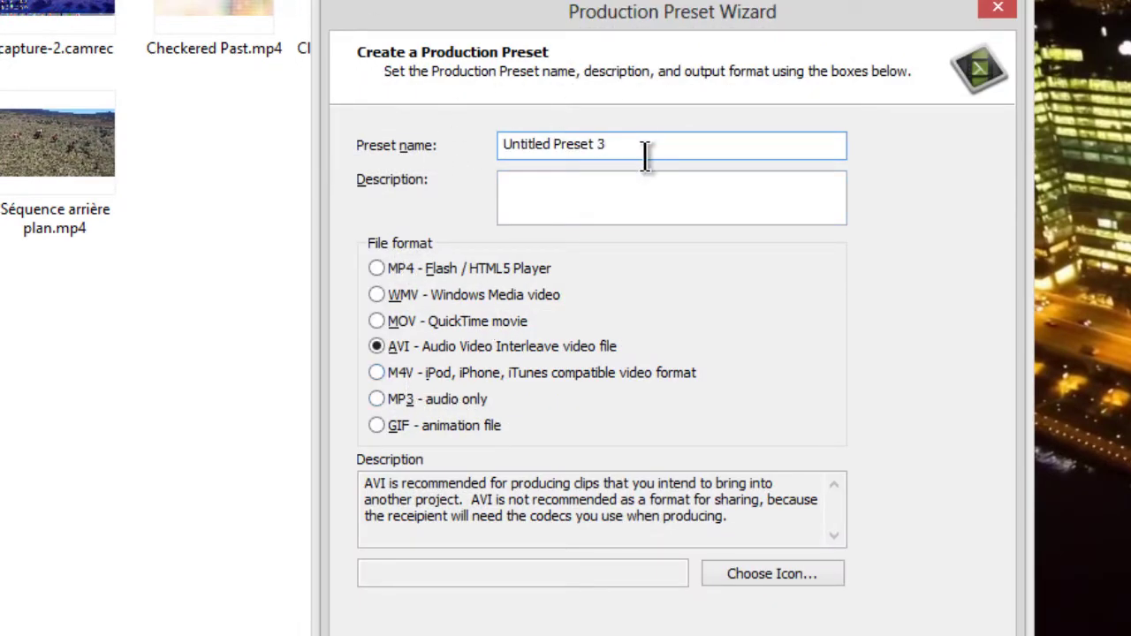
key(BackSpace)
key(BackSpace)
key(BackSpace)
key(BackSpace)
key(BackSpace)
key(BackSpace)
key(BackSpace)
key(BackSpace)
key(BackSpace)
key(BackSpace)
key(BackSpace)
key(BackSpace)
key(BackSpace)
key(BackSpace)
key(BackSpace)
key(BackSpace)
key(BackSpace)
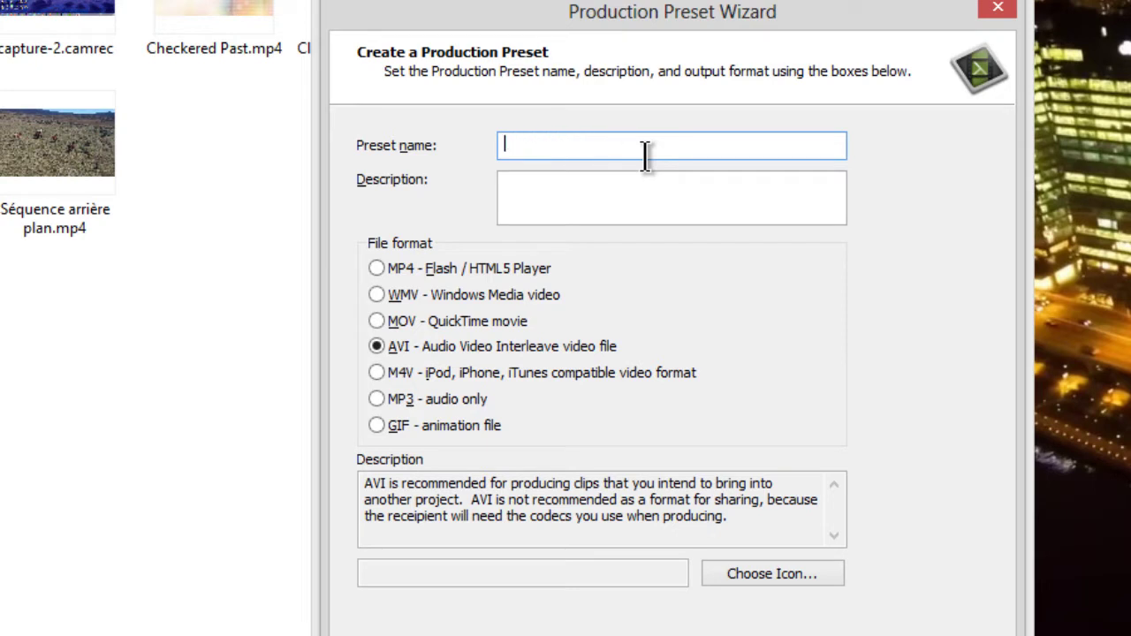
text(720 pixel)
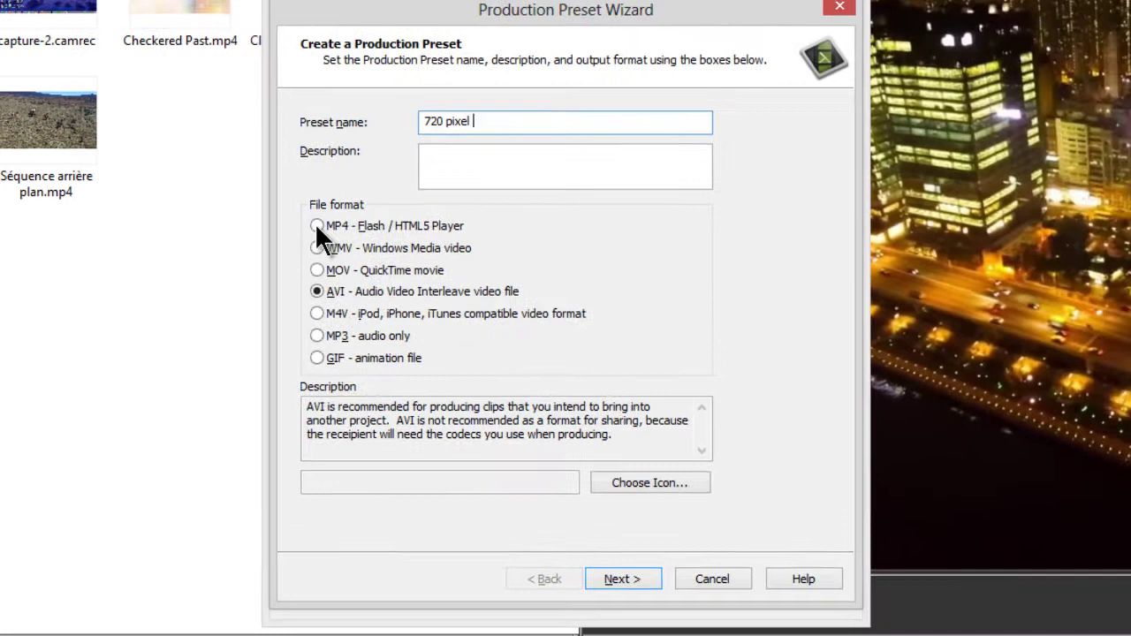
click(316, 225)
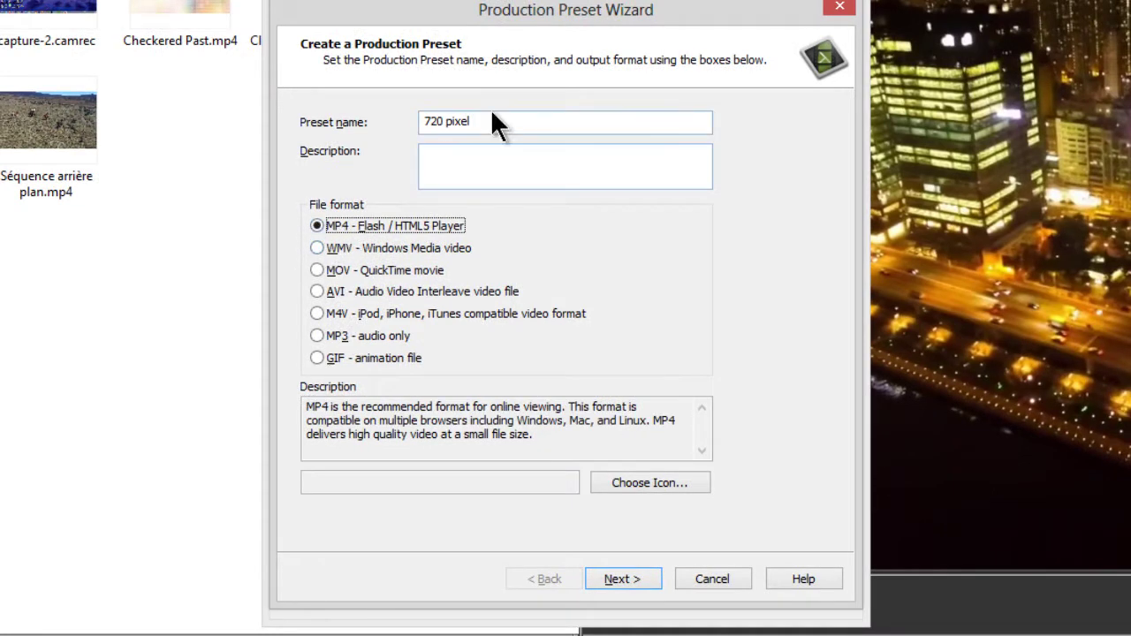
click(617, 583)
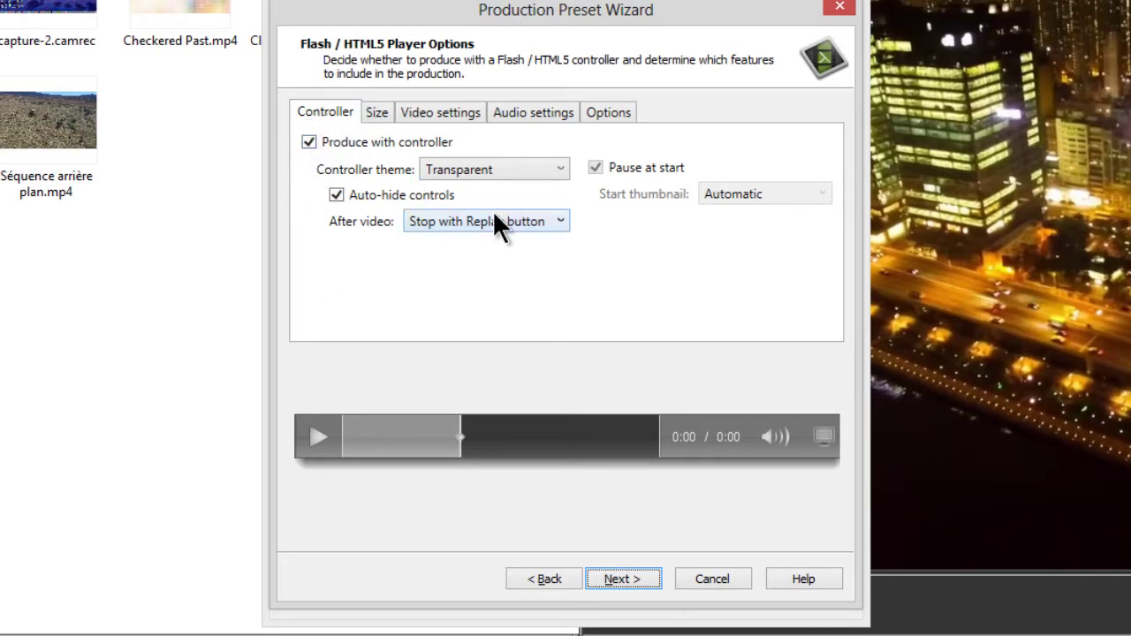
- Review the preset's size options and raise the video encoding quality to 100%
click(377, 115)
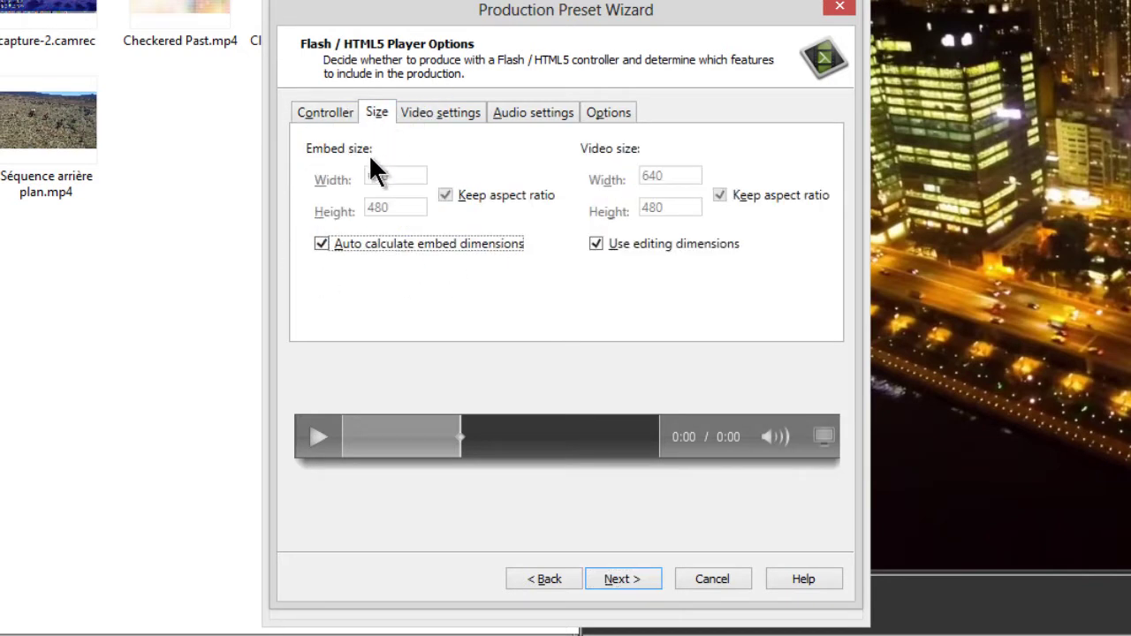
click(437, 109)
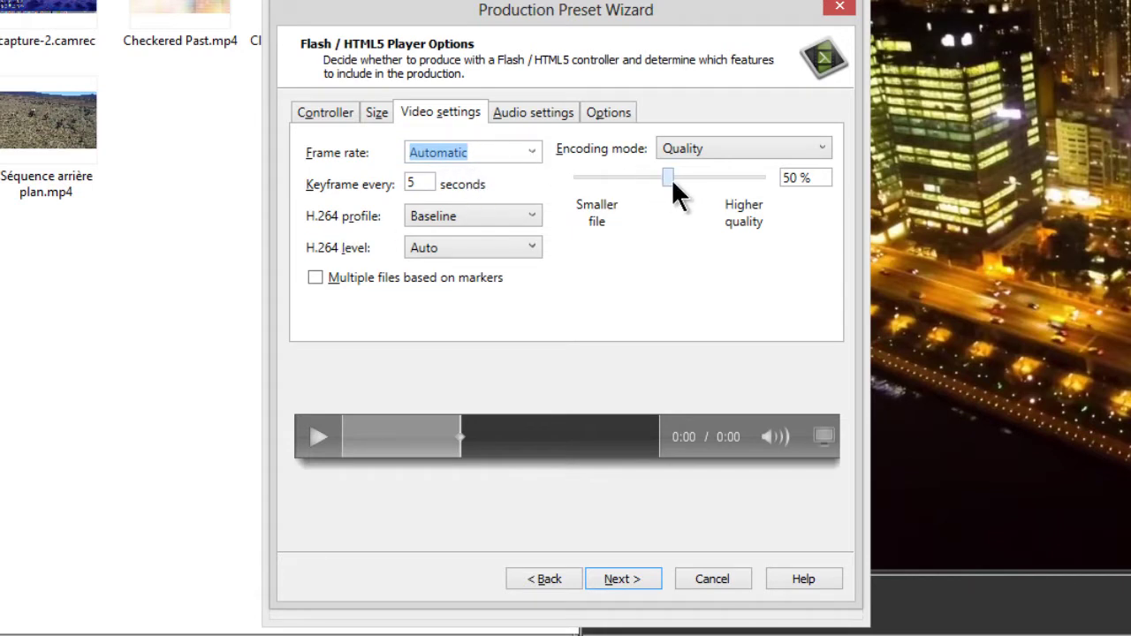
drag(668, 176, 767, 176)
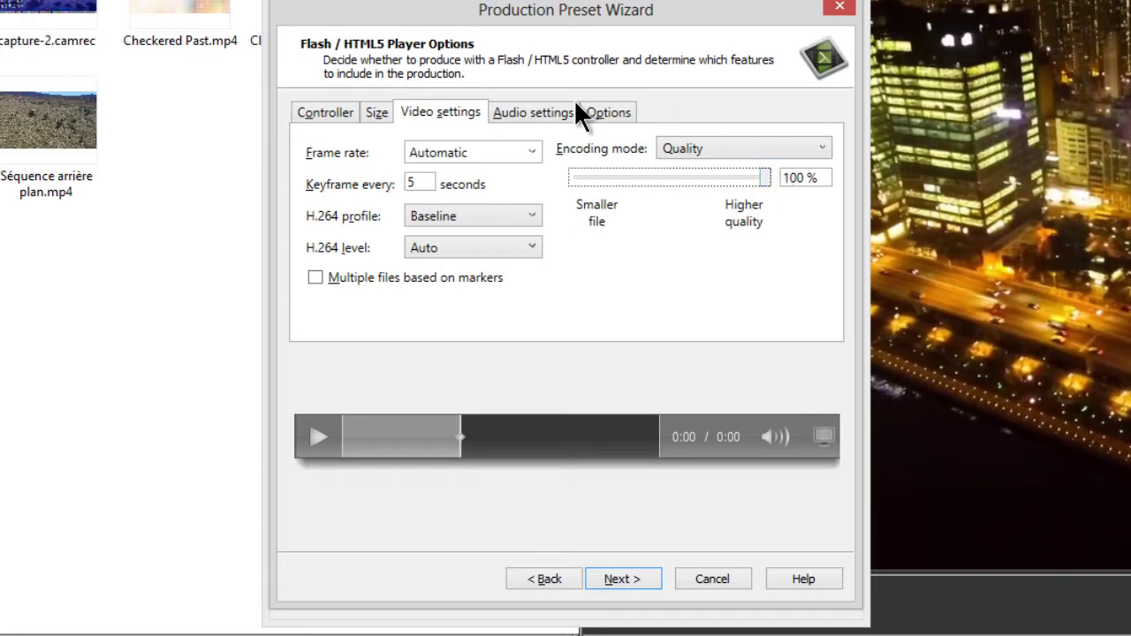
- Set the preset's audio bit rate to 1024 kbps
click(521, 110)
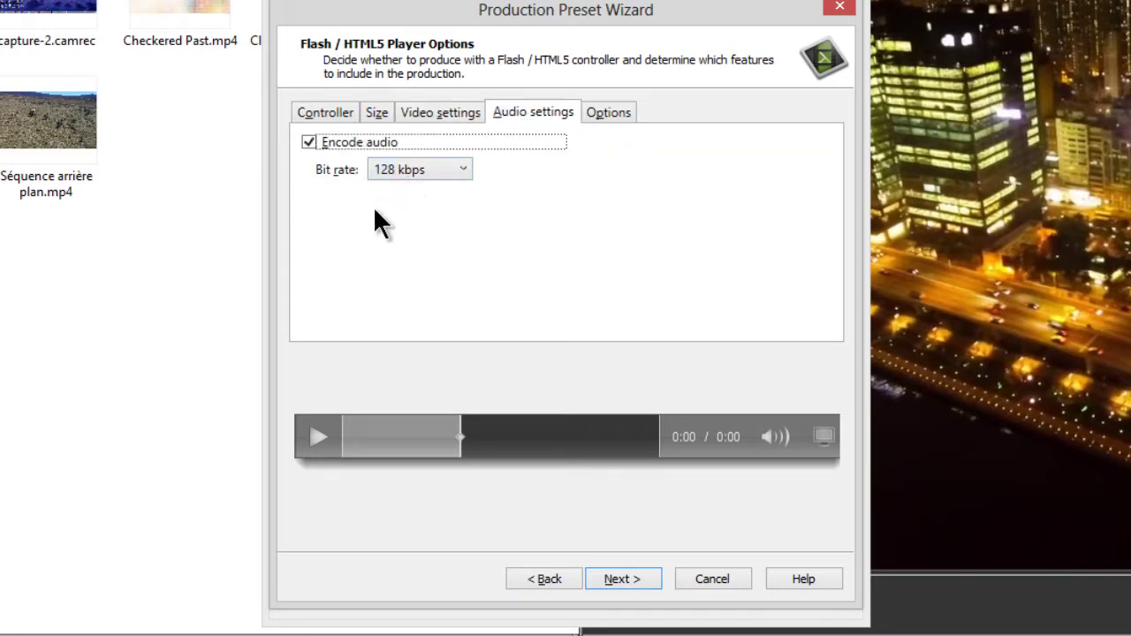
click(441, 170)
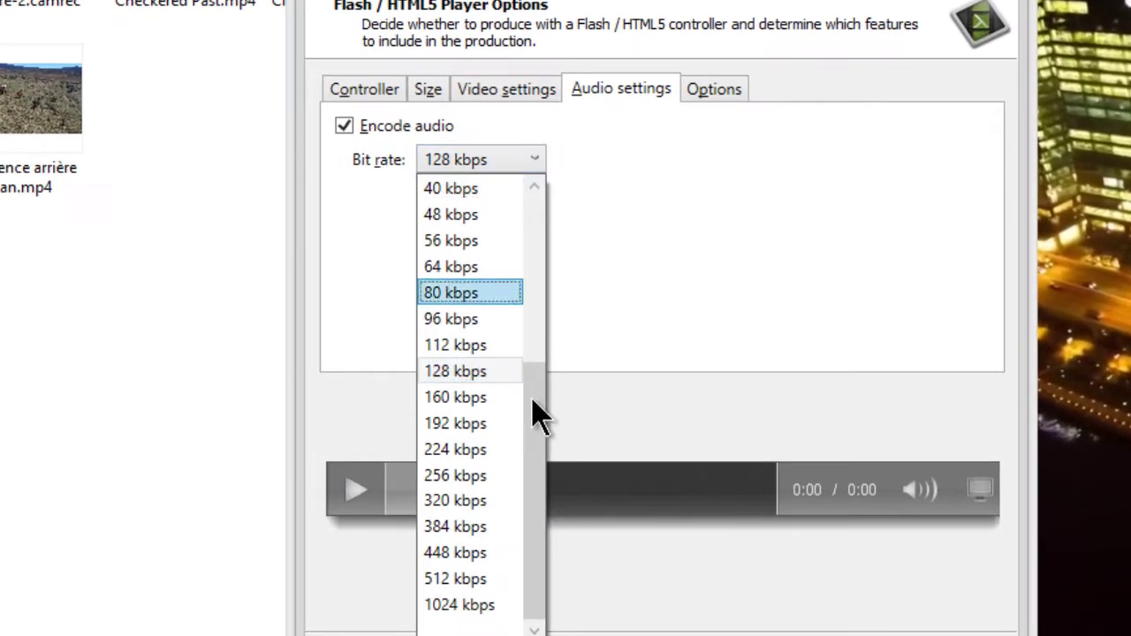
click(485, 608)
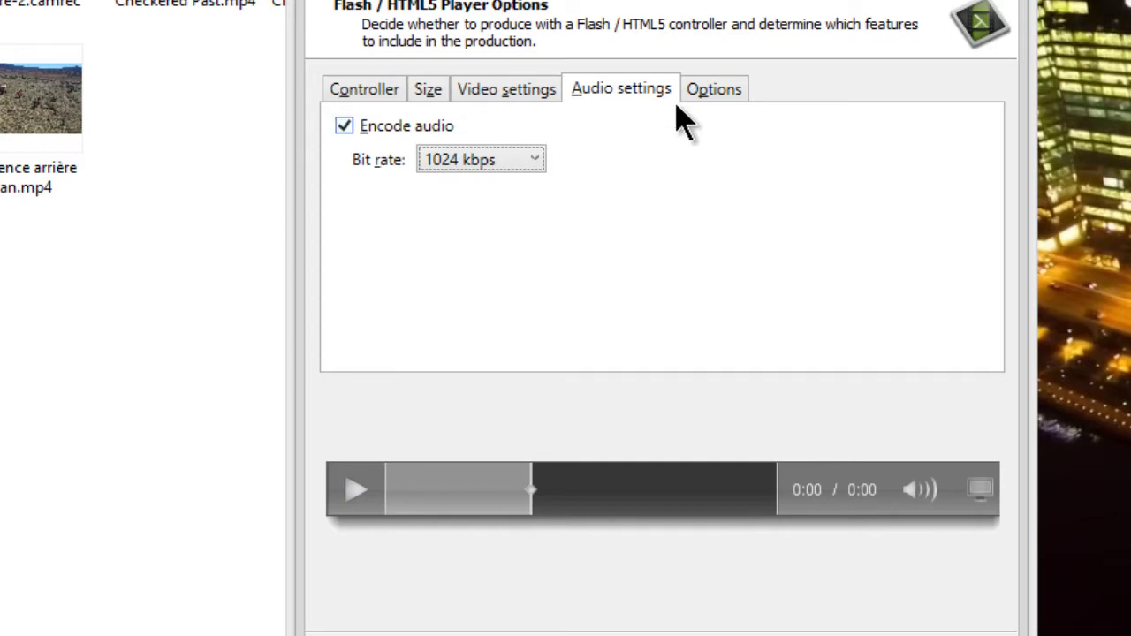
- Keep the remaining player and video options as they are, finish the preset and close the preset manager
click(712, 91)
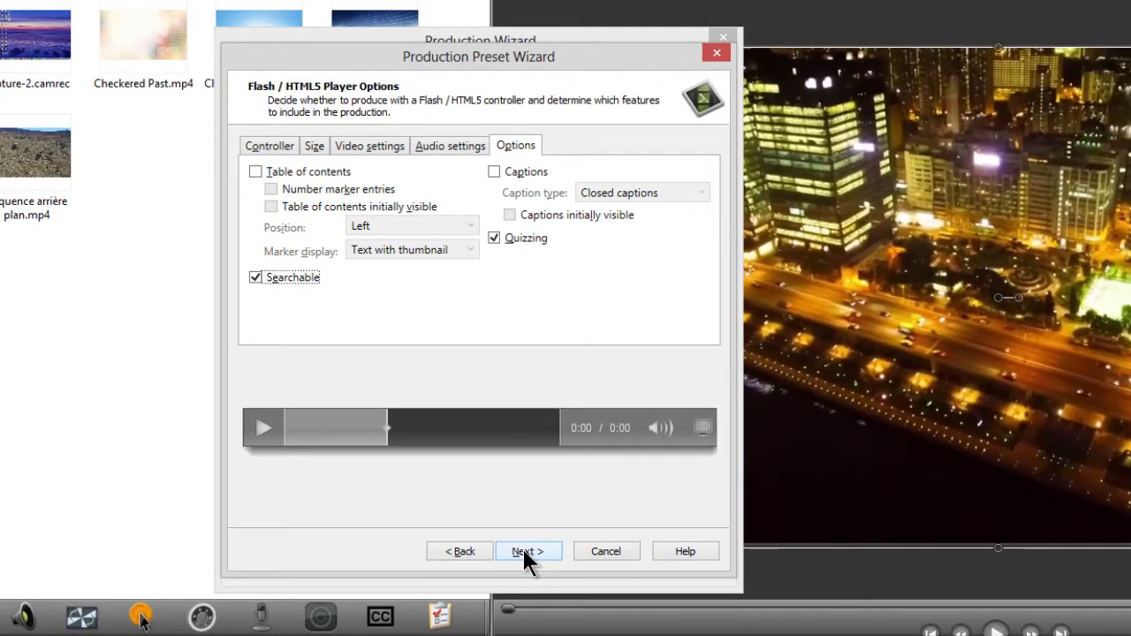
click(524, 549)
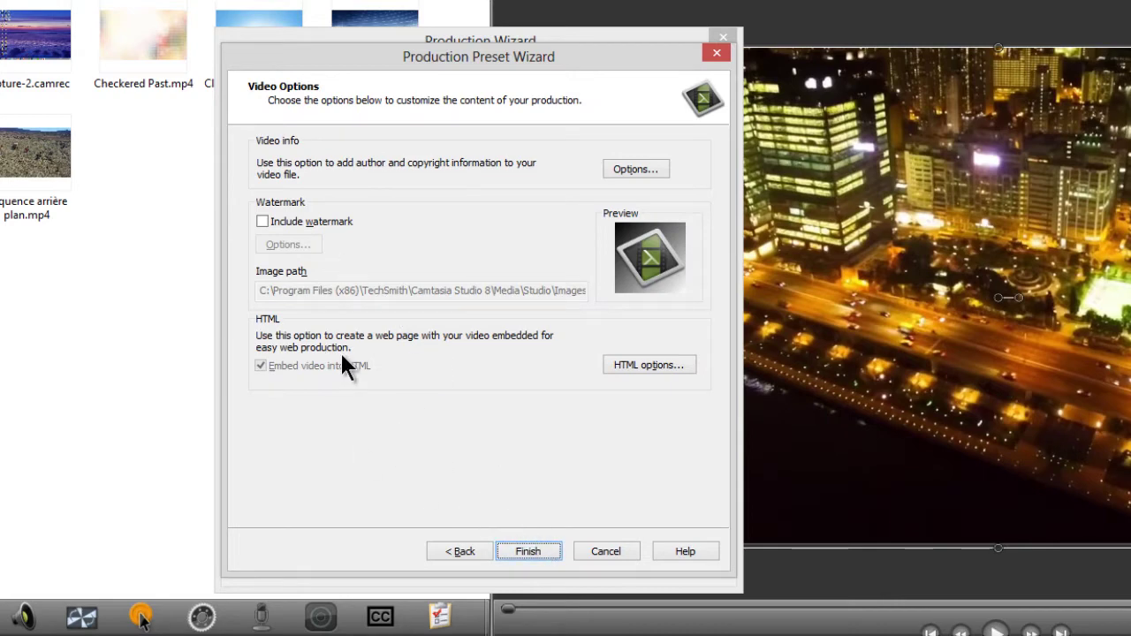
click(528, 555)
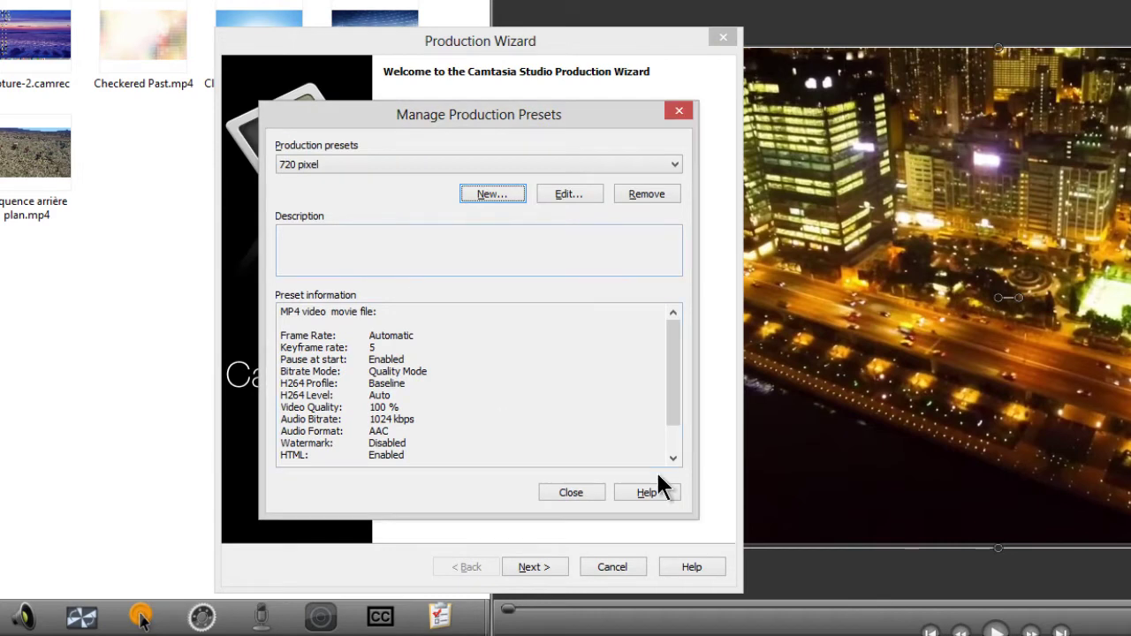
click(576, 493)
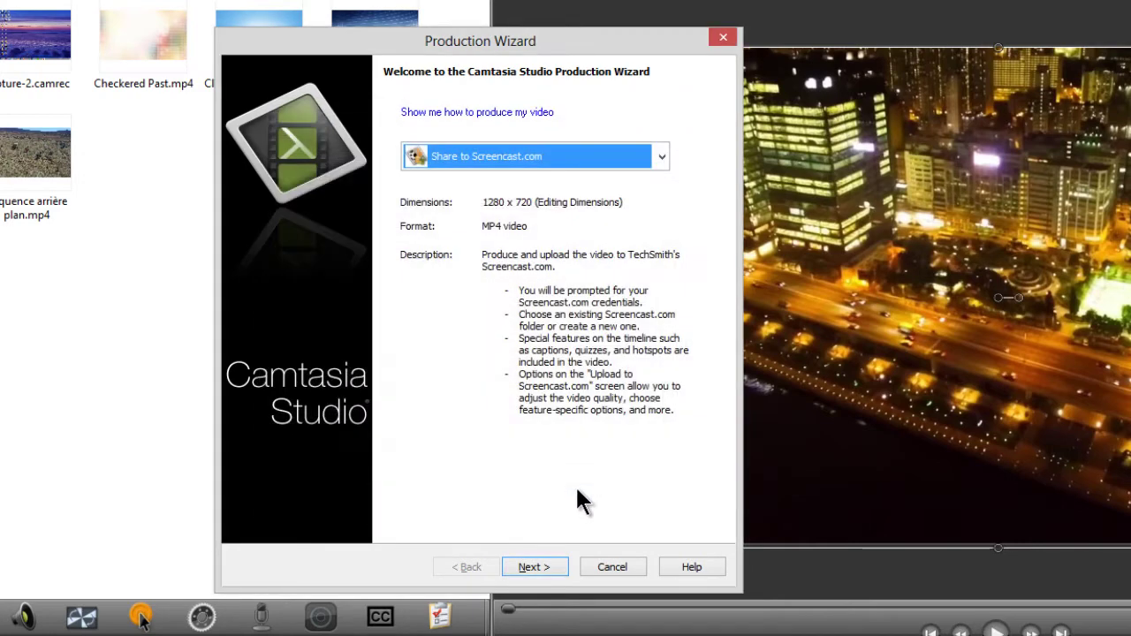
- Produce the video with the 720 pixel preset under the production name "720 pix"
click(656, 157)
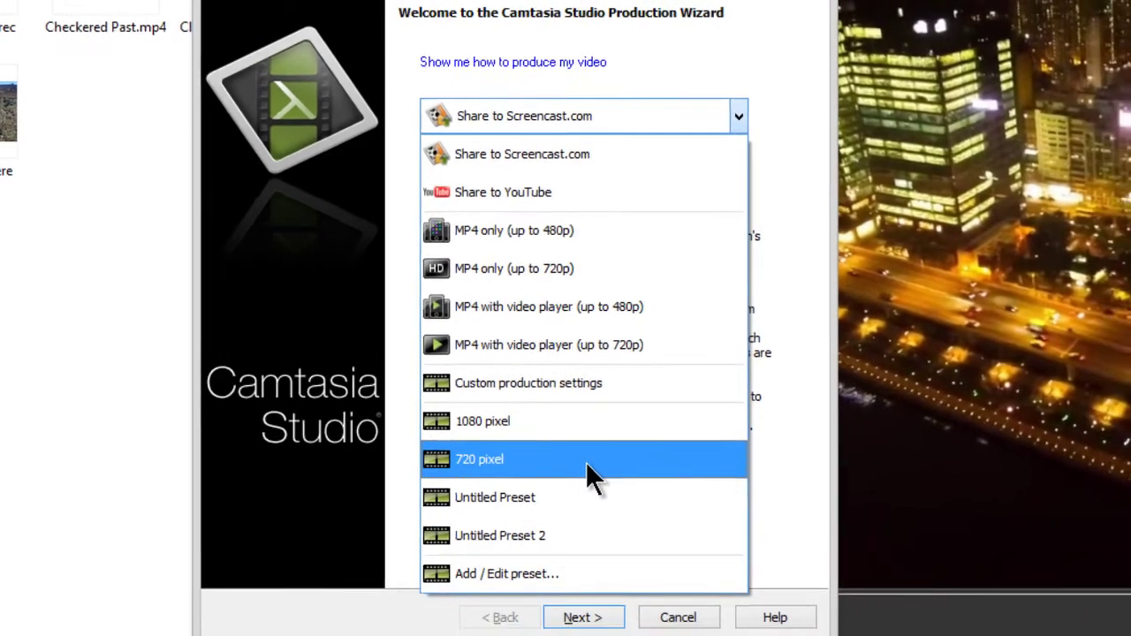
click(614, 486)
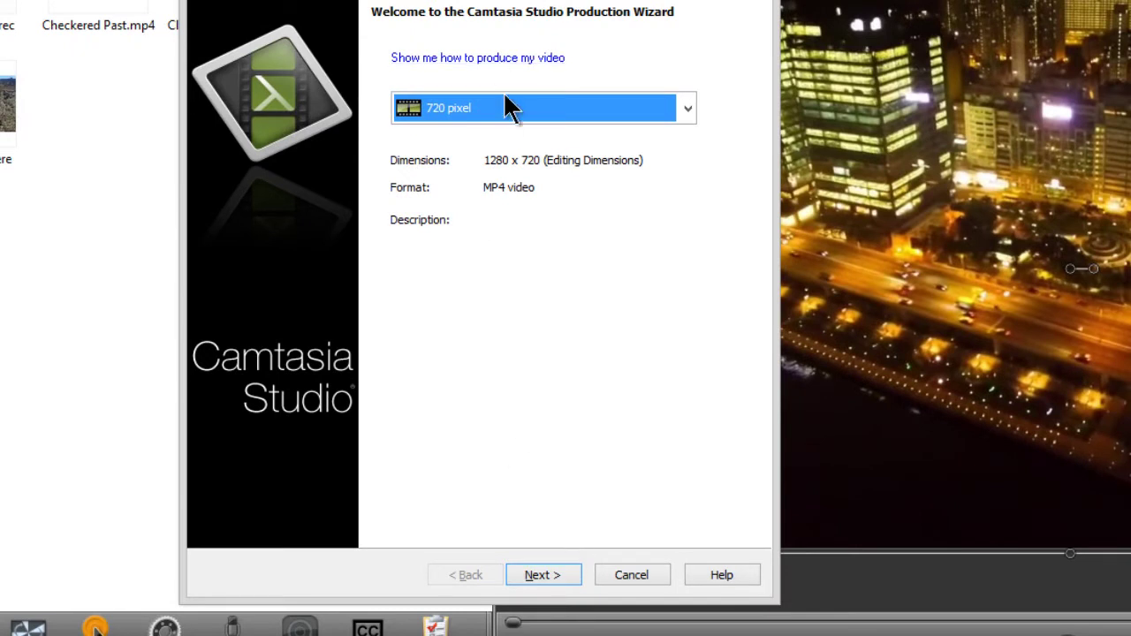
click(541, 574)
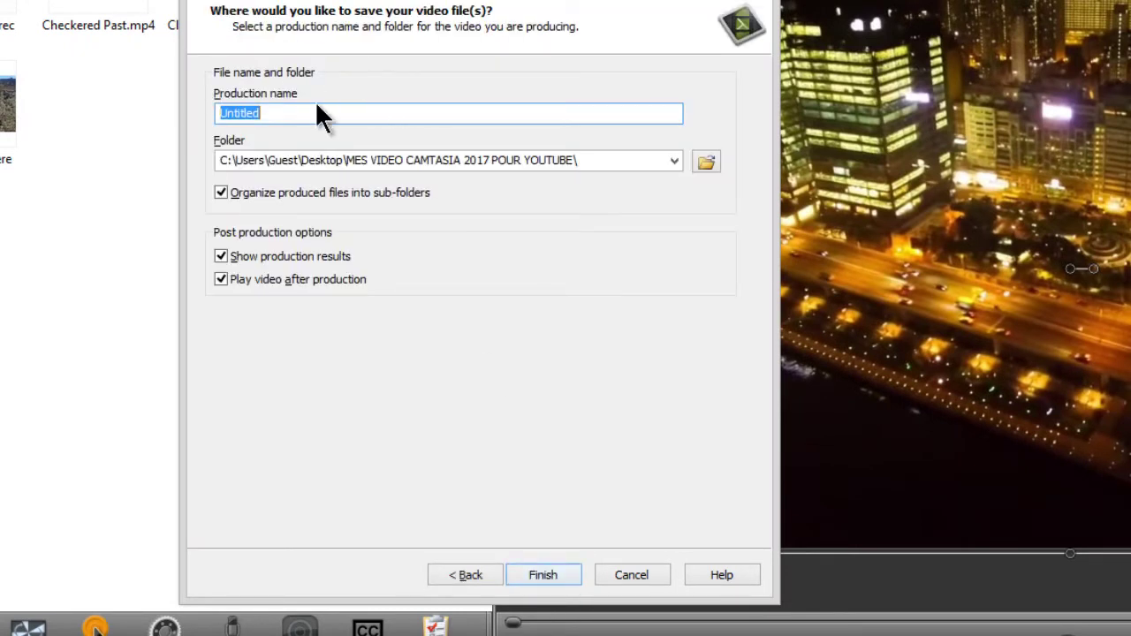
key(BackSpace)
text(720 pix)
click(541, 575)
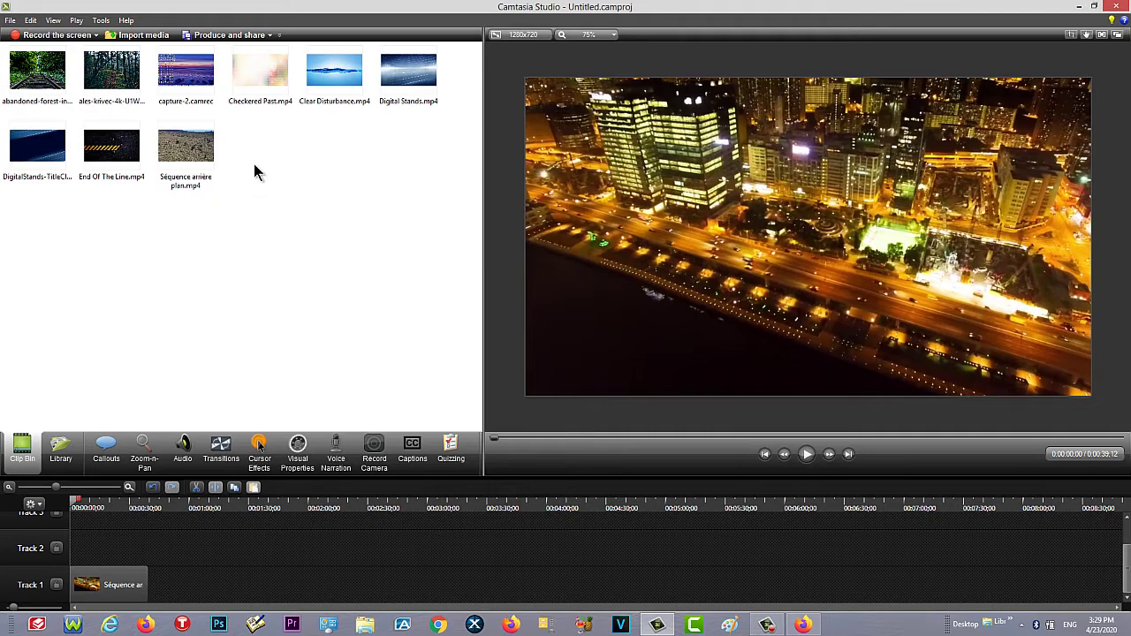
- Set the project's editing dimensions to 1920 x 1080 with the aspect ratio kept
click(528, 34)
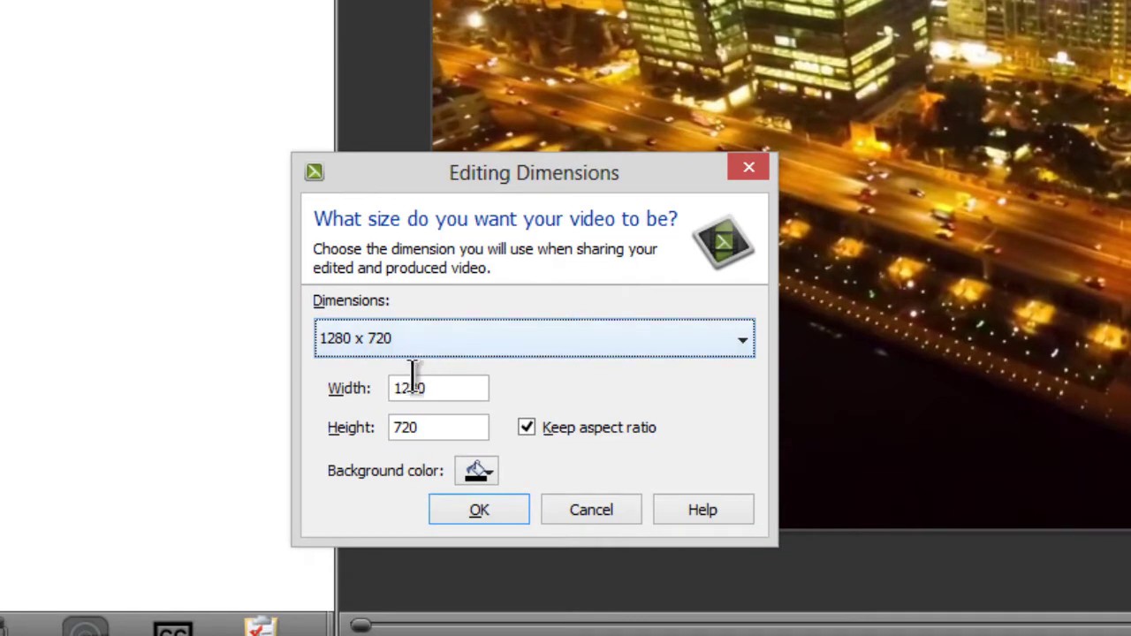
click(450, 346)
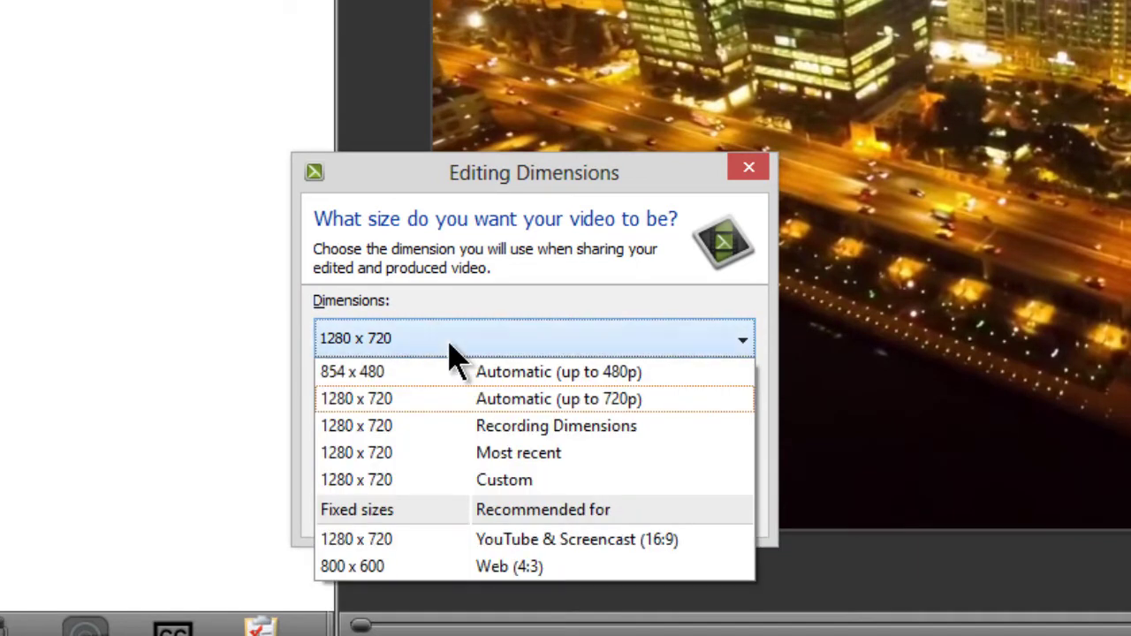
click(451, 346)
click(424, 431)
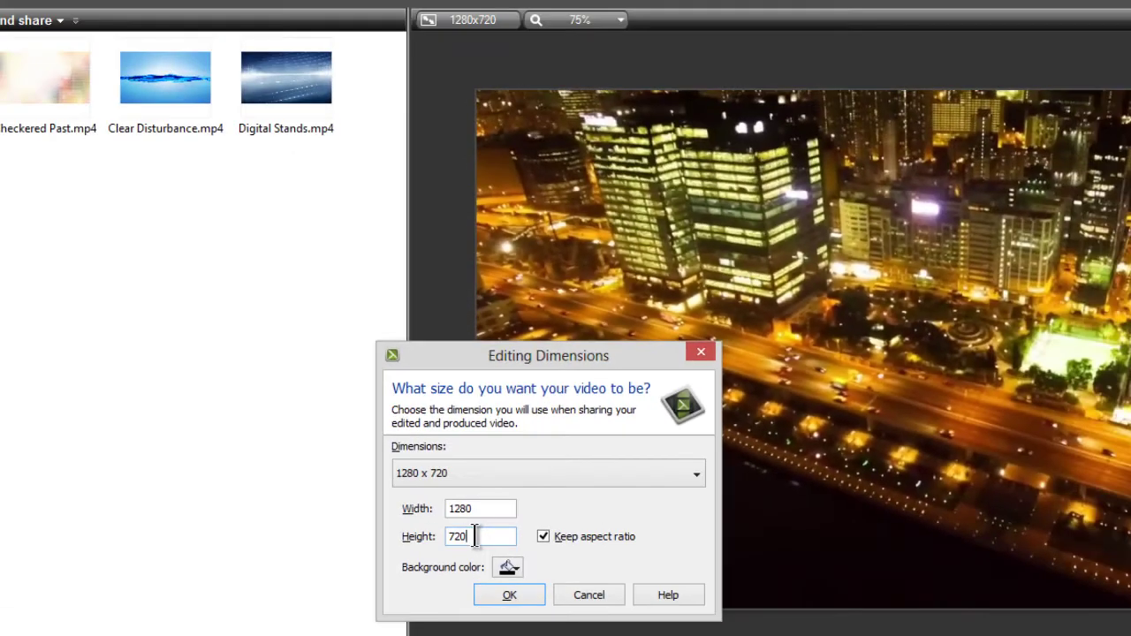
key(BackSpace)
key(BackSpace)
key(BackSpace)
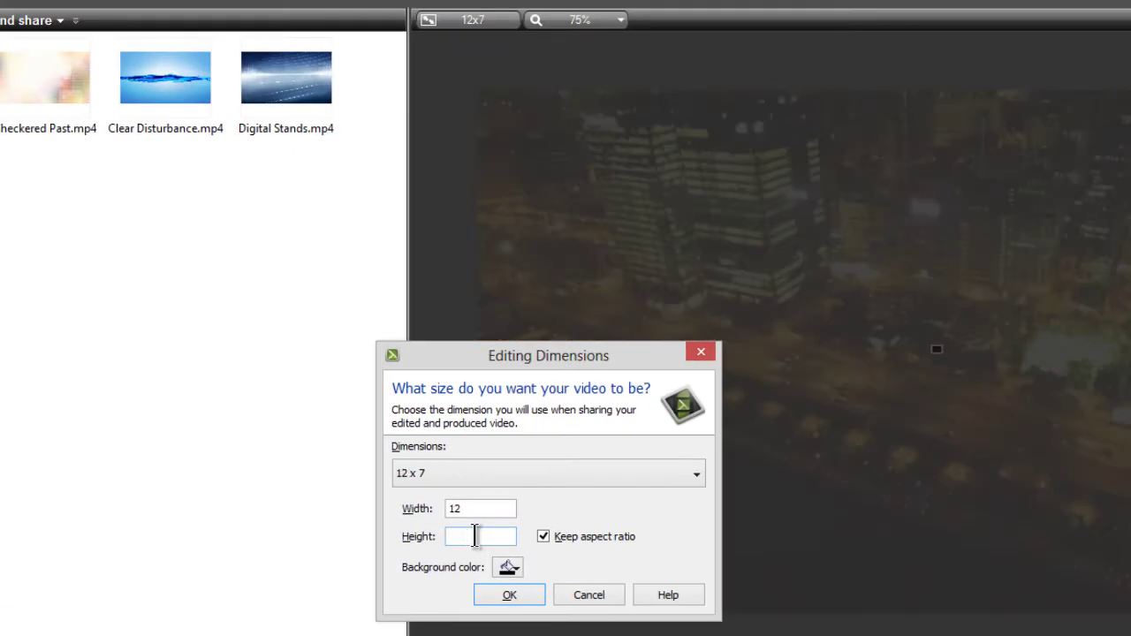
text(1080)
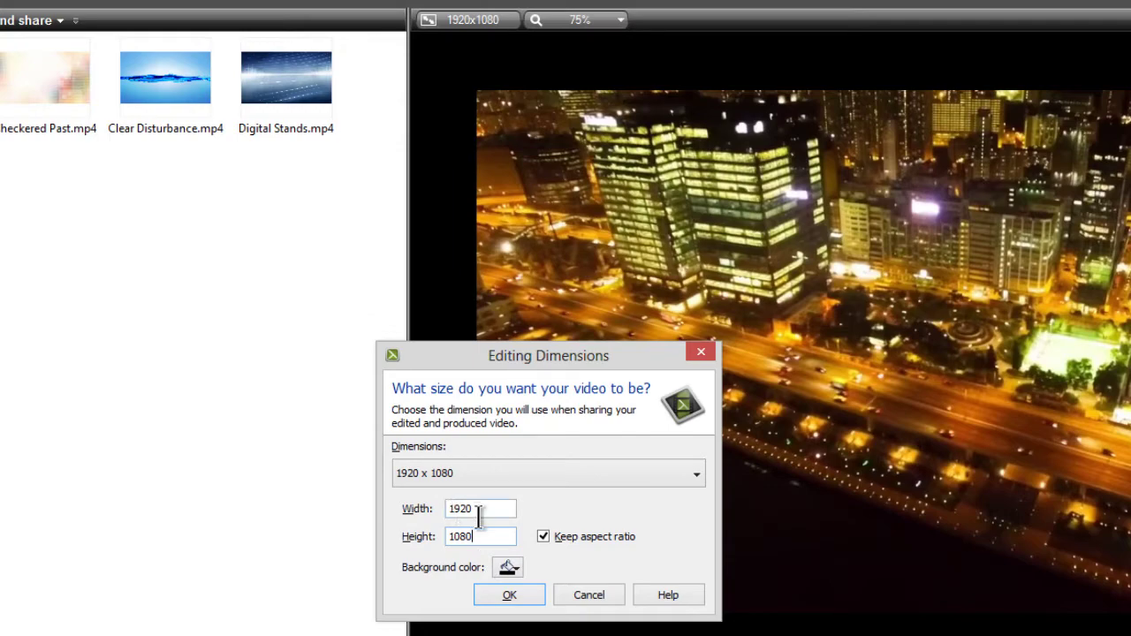
click(507, 593)
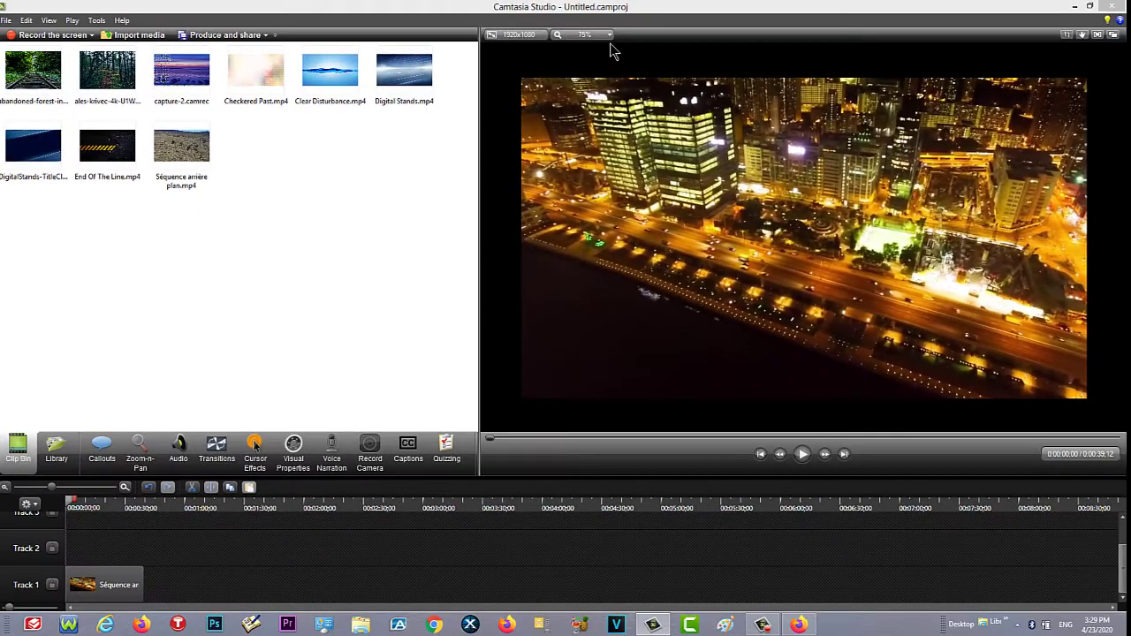
- Enlarge the city clip to fill the whole canvas, with the preview zoom set to 50%
click(994, 139)
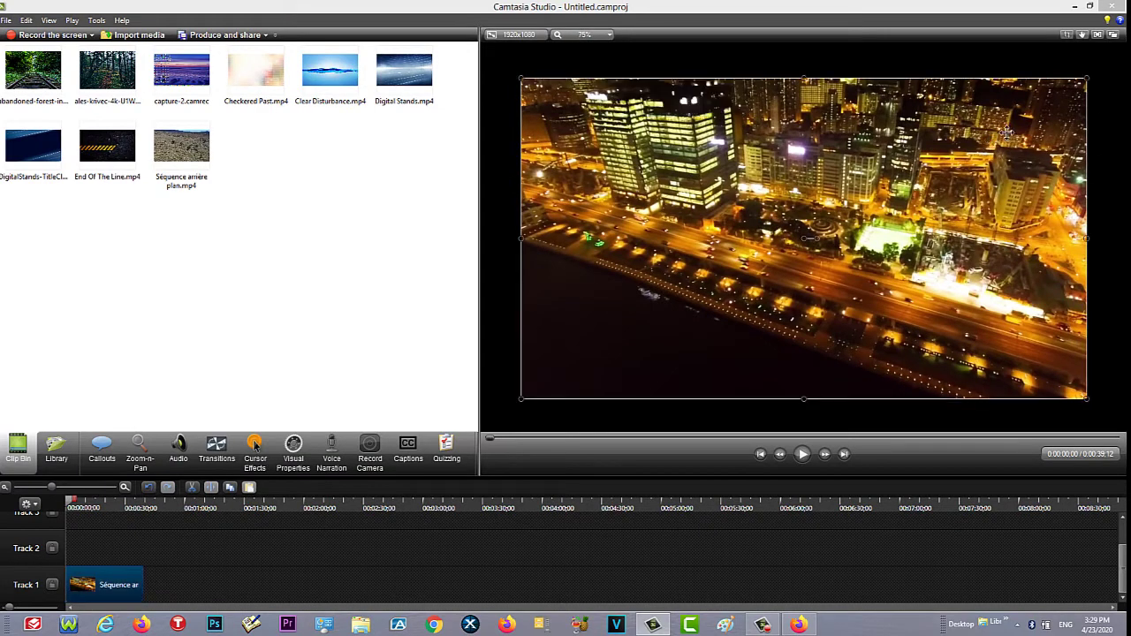
drag(1084, 80, 1127, 42)
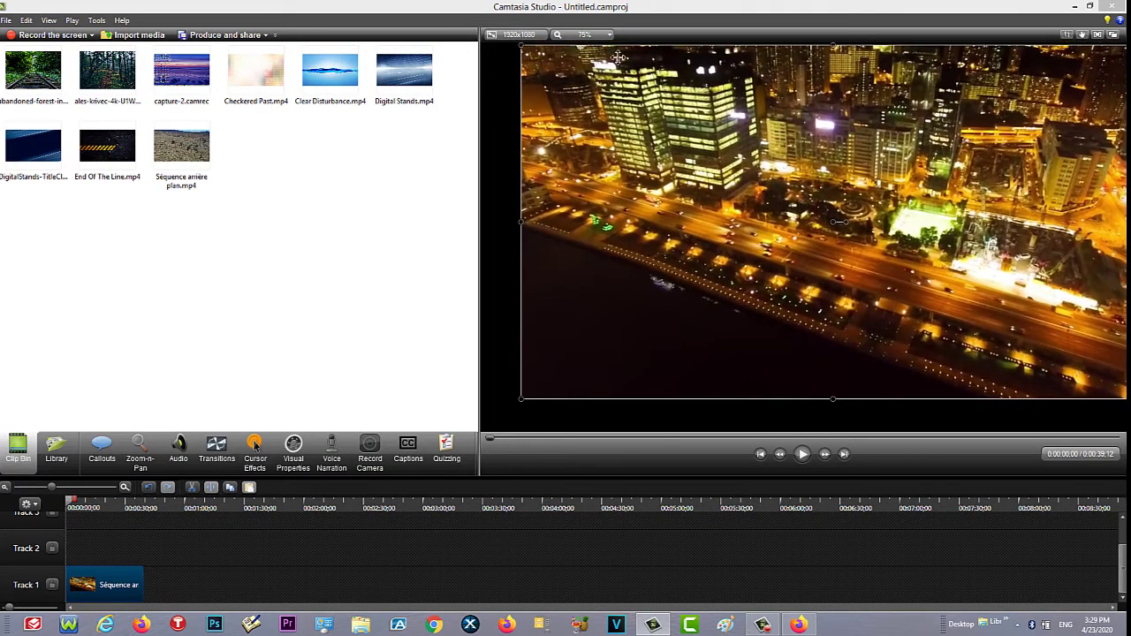
click(601, 35)
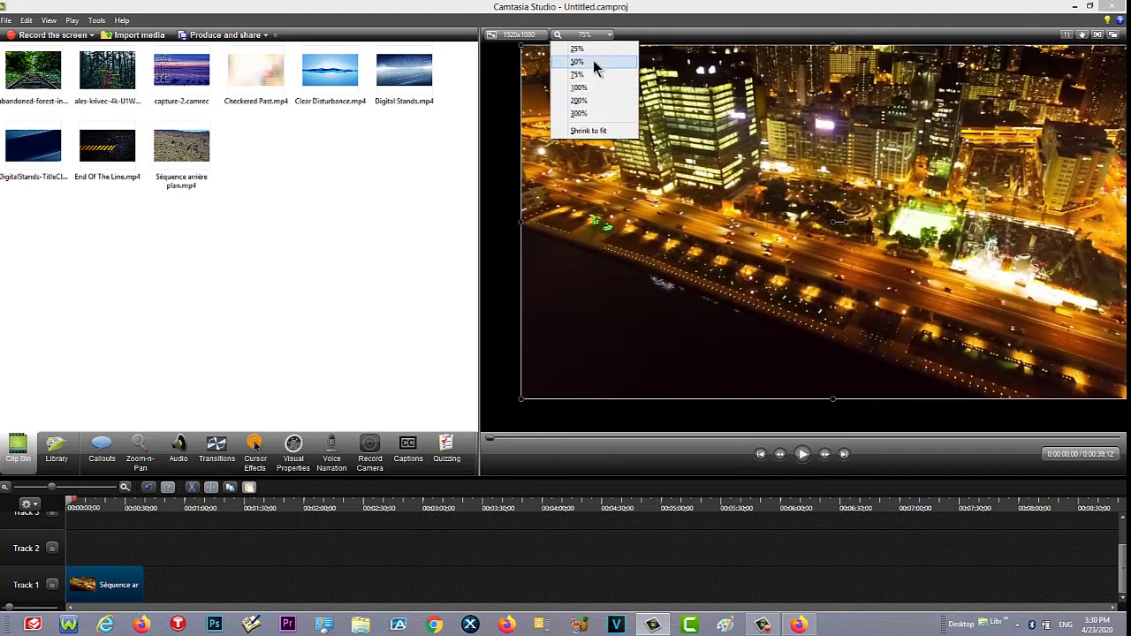
click(593, 60)
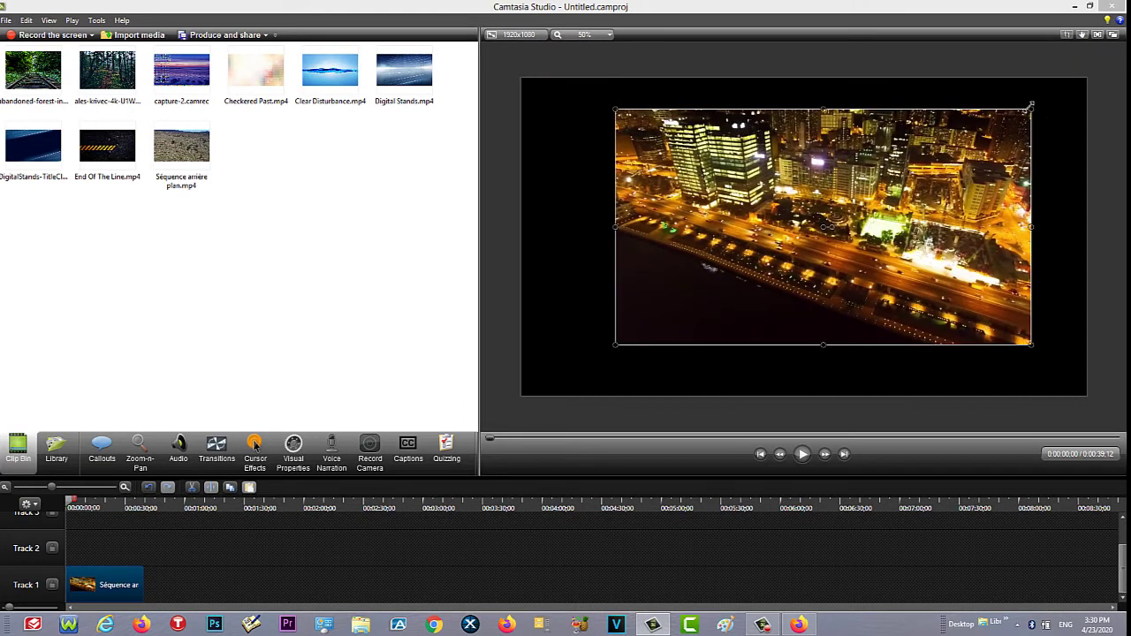
drag(1030, 107, 1085, 79)
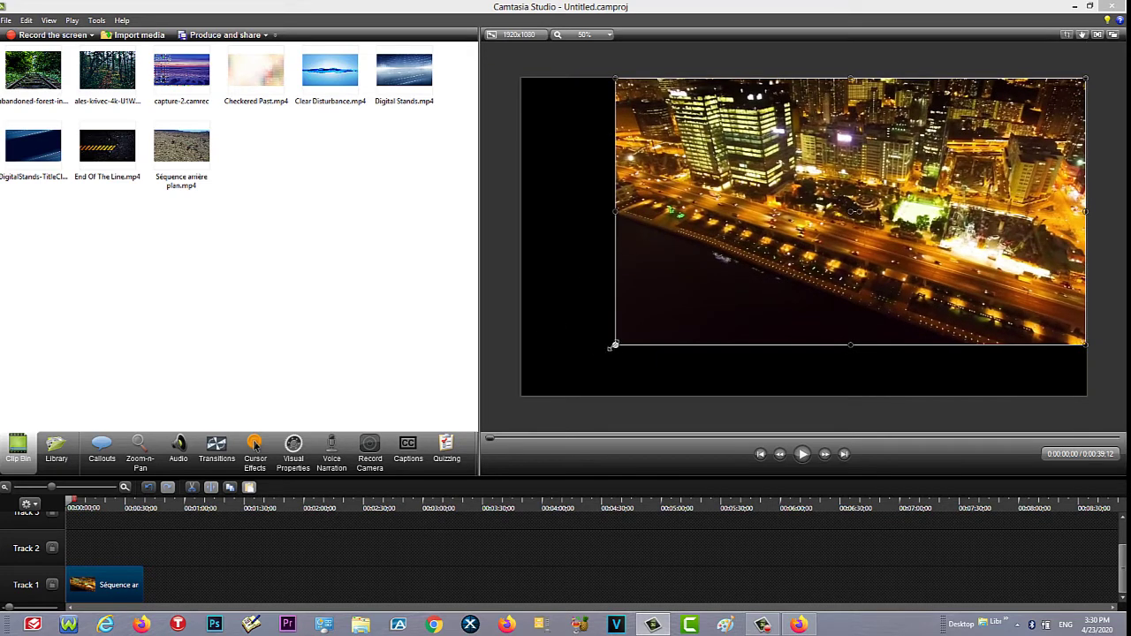
drag(614, 346, 560, 398)
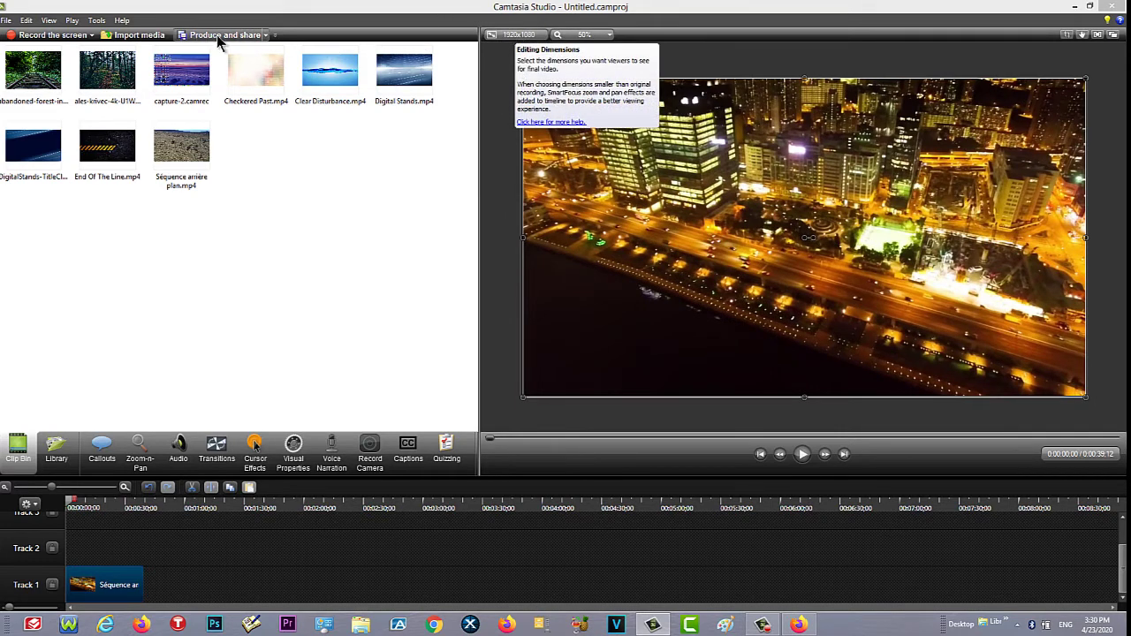
- Create a new production preset named "1080 pix" in the MP4 - Flash / HTML5 Player format
click(221, 35)
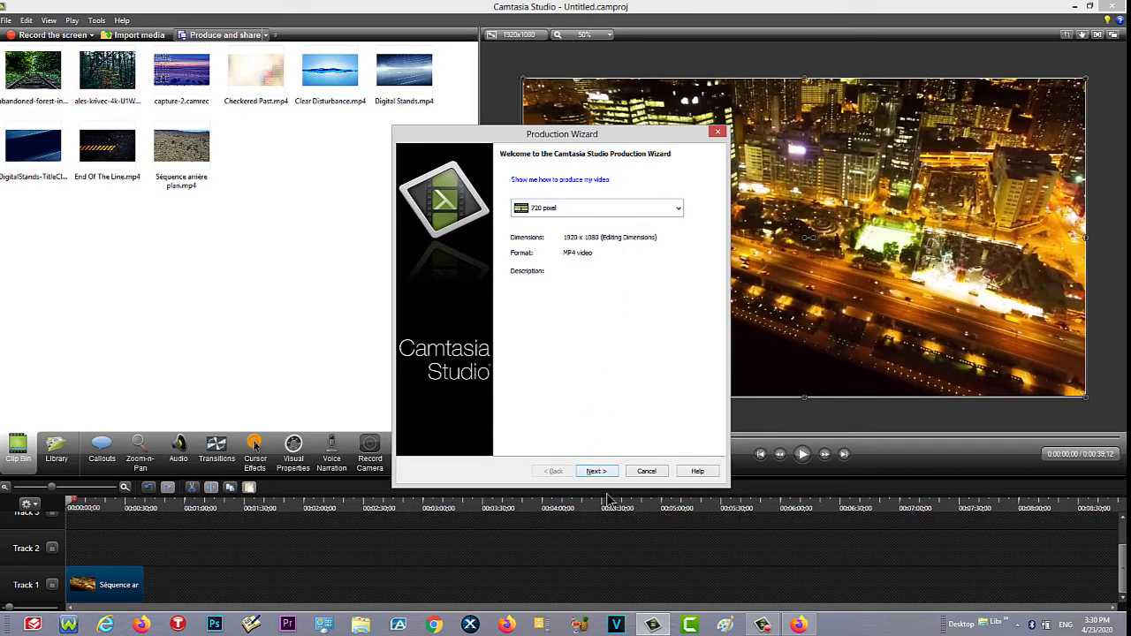
click(595, 212)
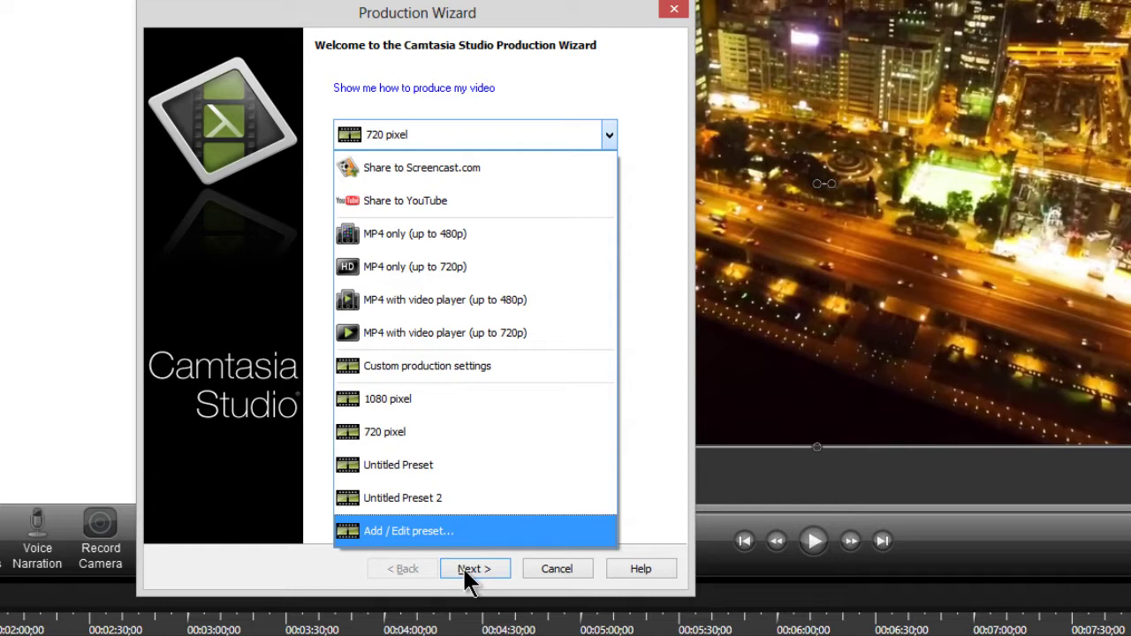
click(459, 533)
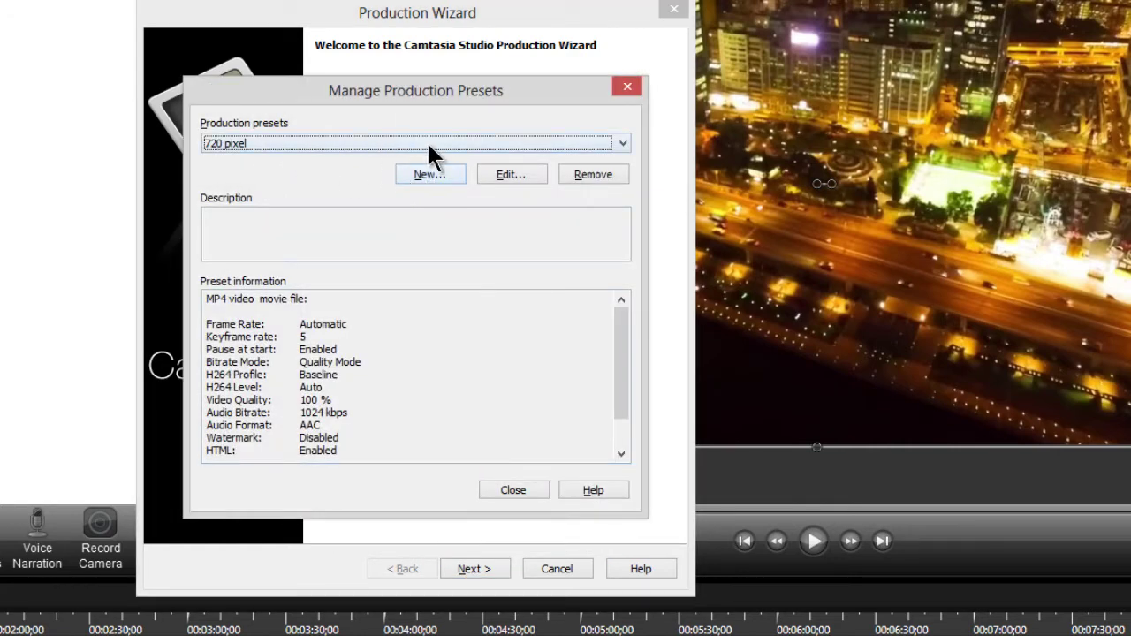
click(435, 174)
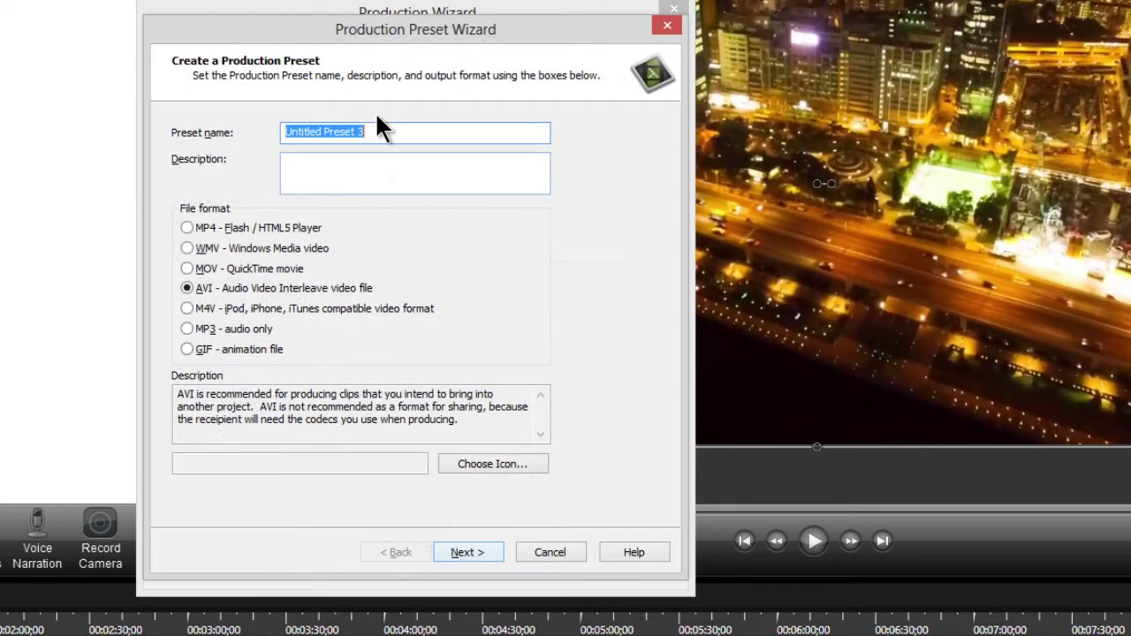
click(385, 132)
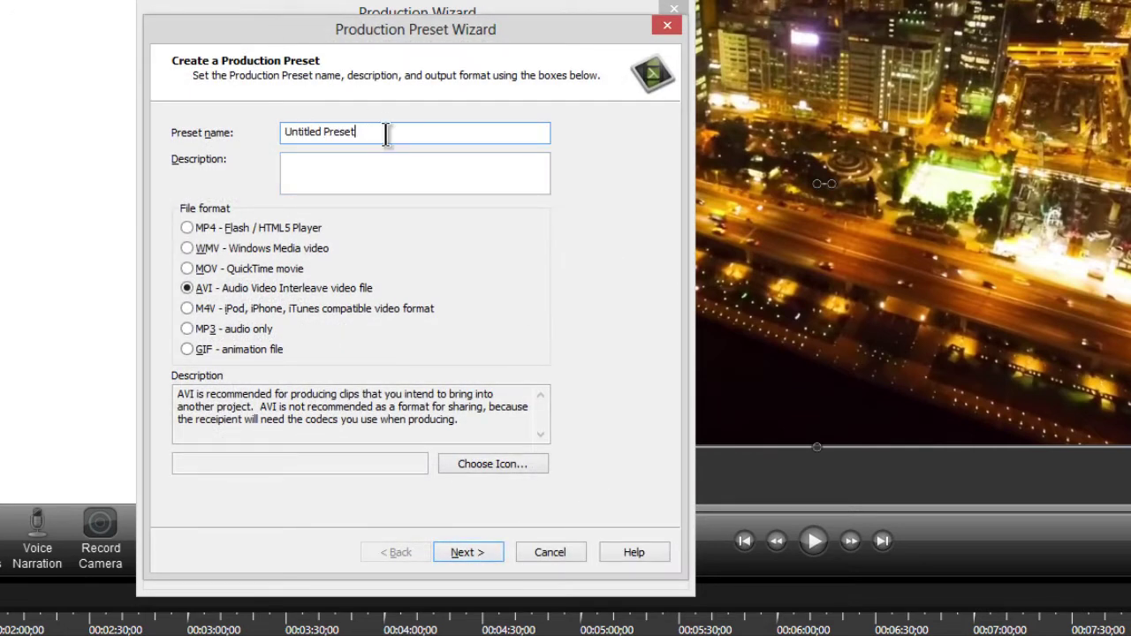
key(BackSpace)
key(BackSpace)
key(BackSpace)
key(BackSpace)
key(BackSpace)
key(BackSpace)
key(BackSpace)
key(BackSpace)
key(BackSpace)
key(BackSpace)
key(BackSpace)
key(BackSpace)
text(1080)
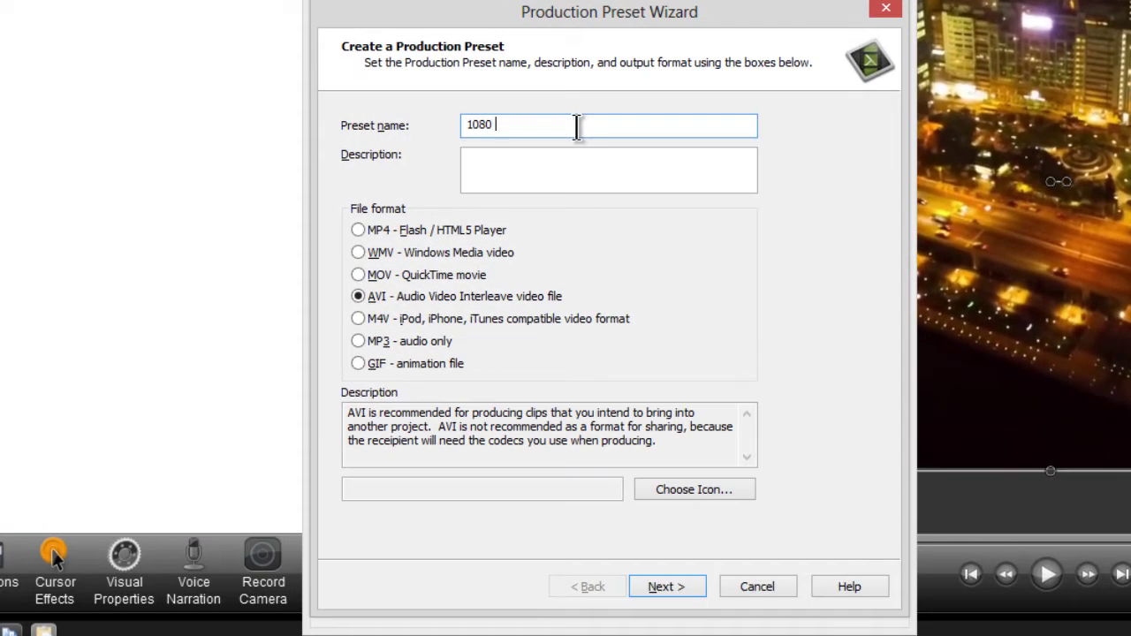
text( pix)
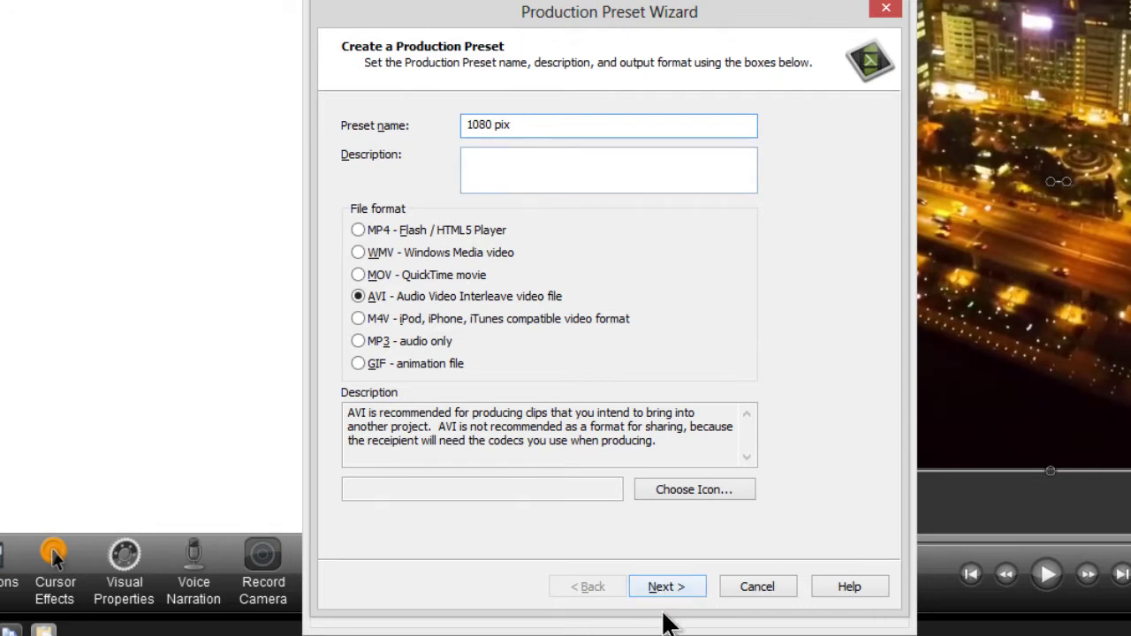
click(358, 230)
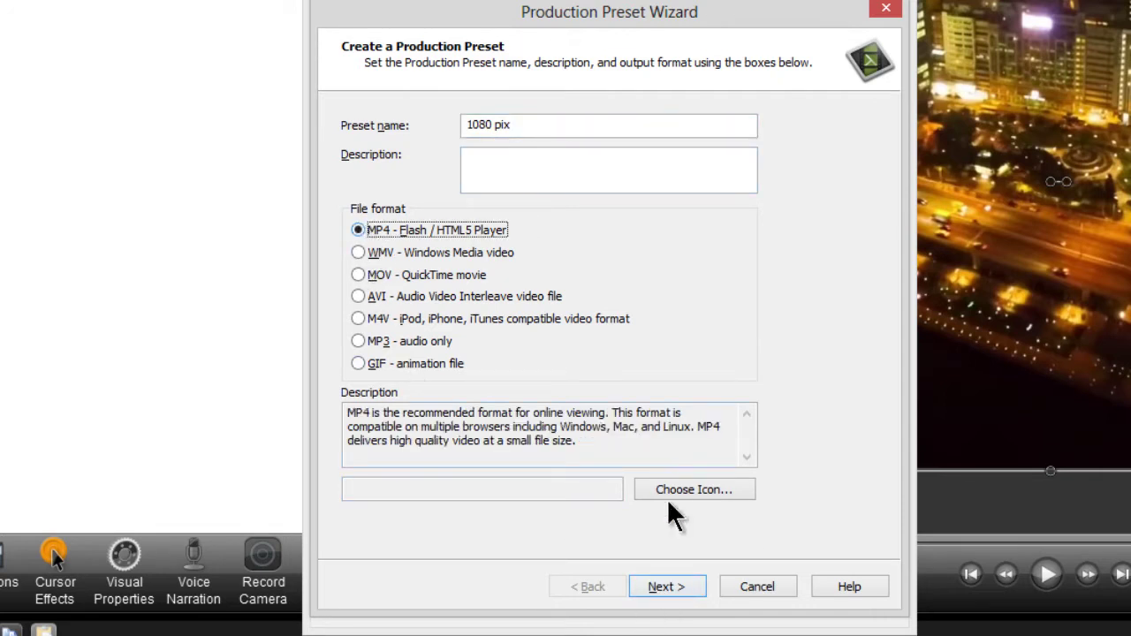
click(665, 587)
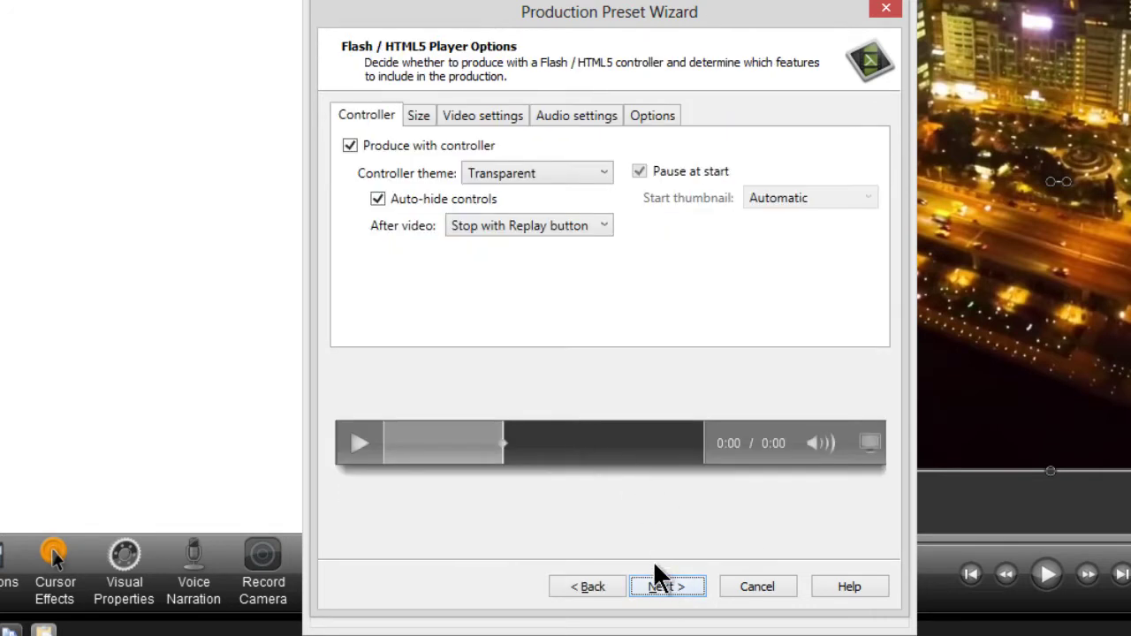
- Set the preset's video encoding quality to 100% and its audio bit rate to 1024 kbps
click(479, 117)
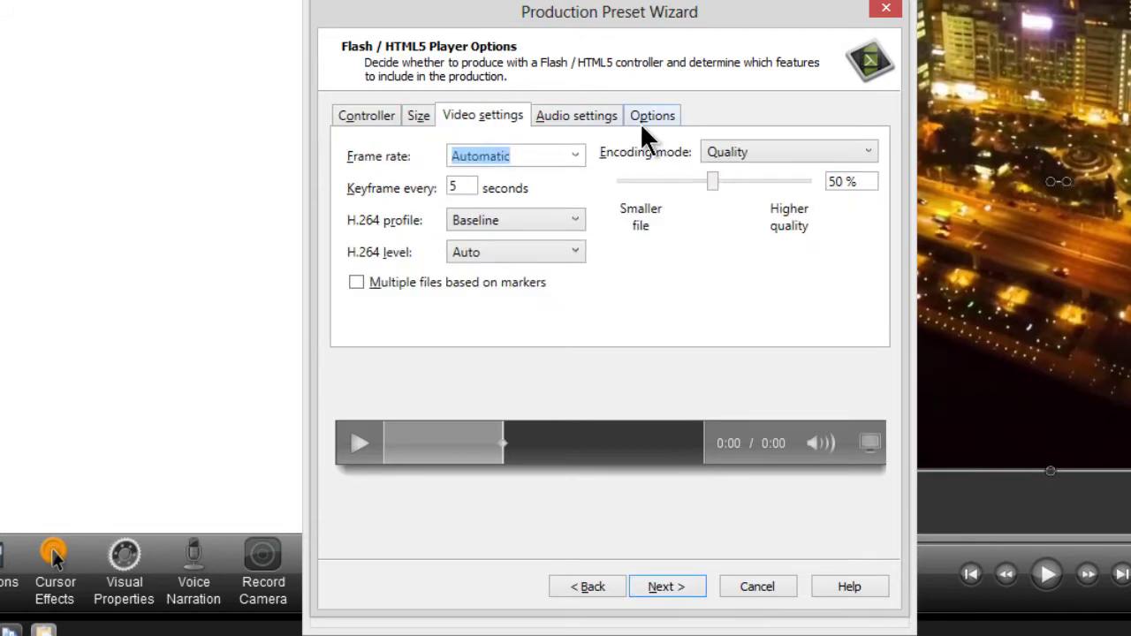
click(712, 180)
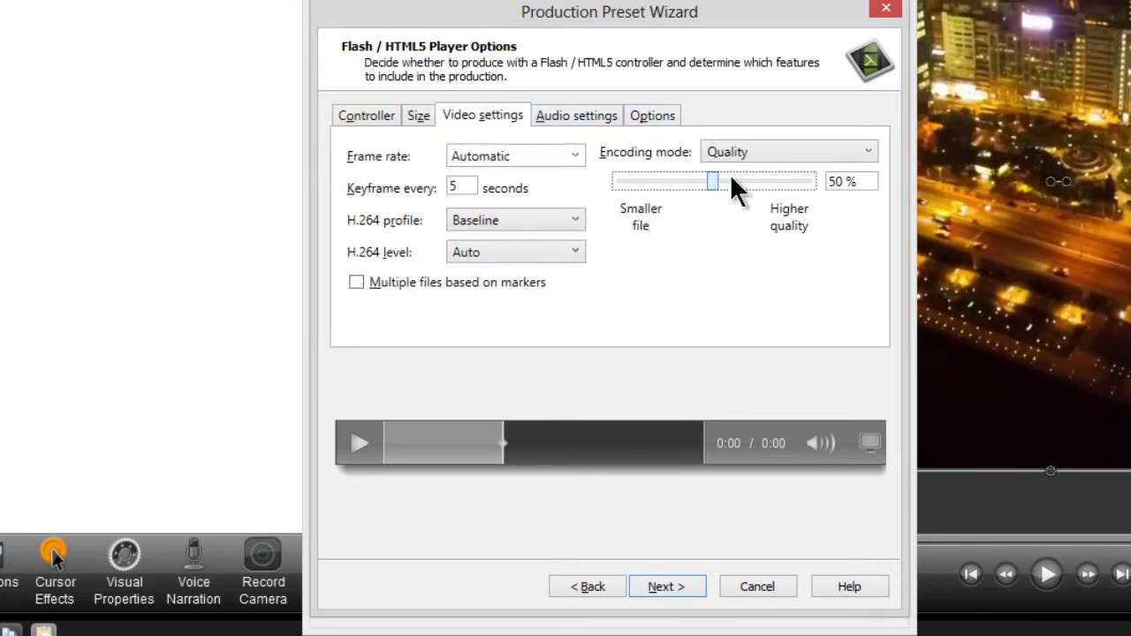
click(571, 116)
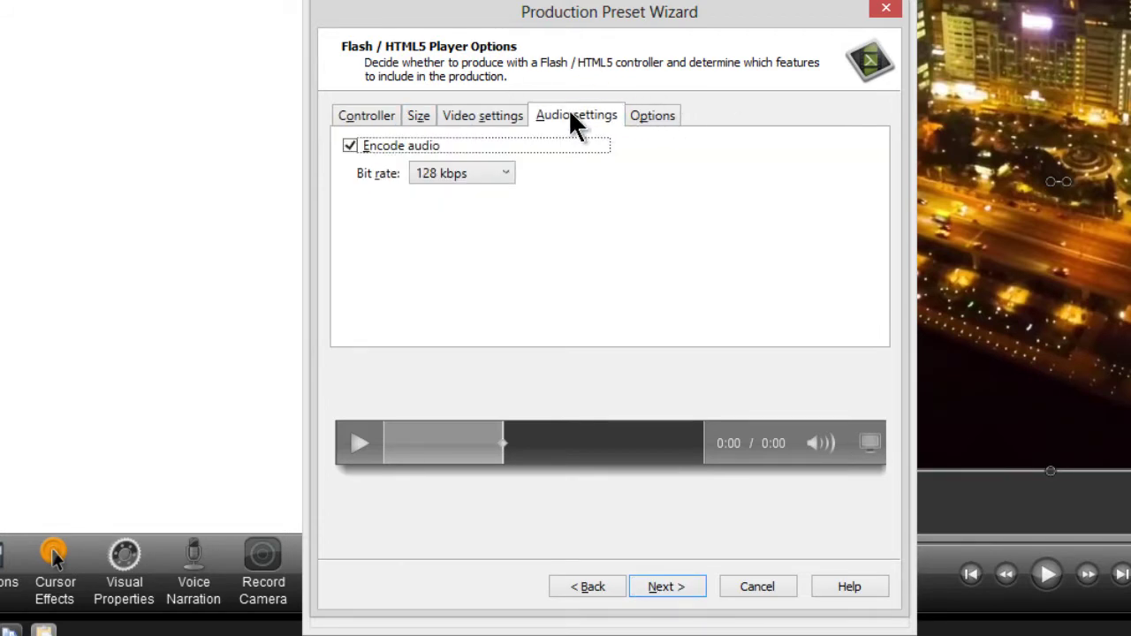
click(459, 170)
click(450, 537)
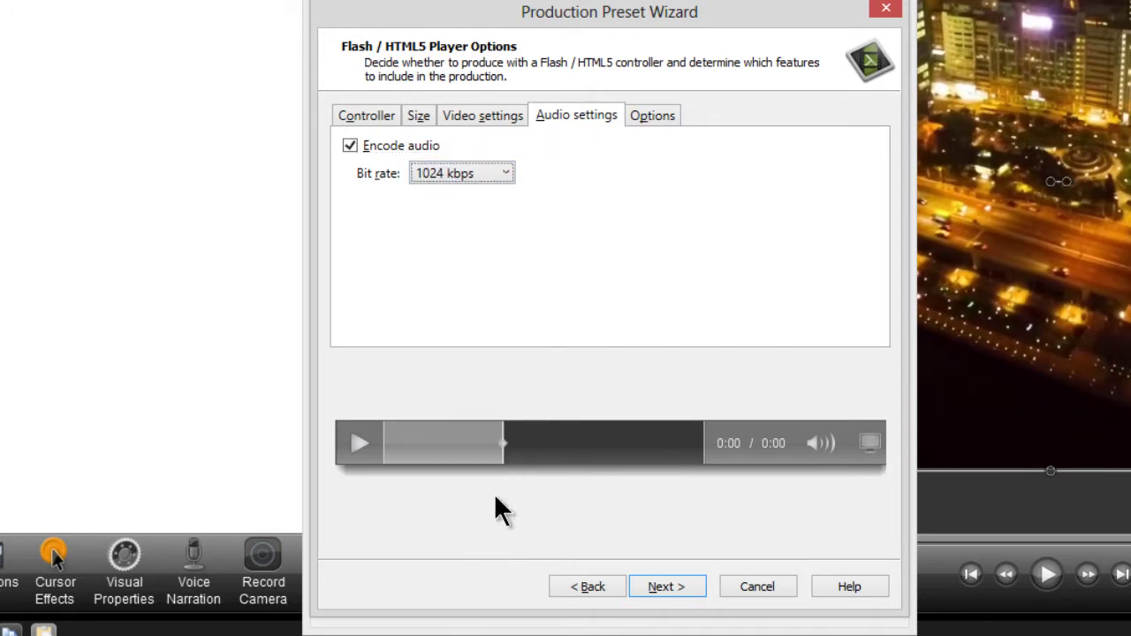
- Finish the 1080 pix preset with the default video options and close the preset manager
click(663, 590)
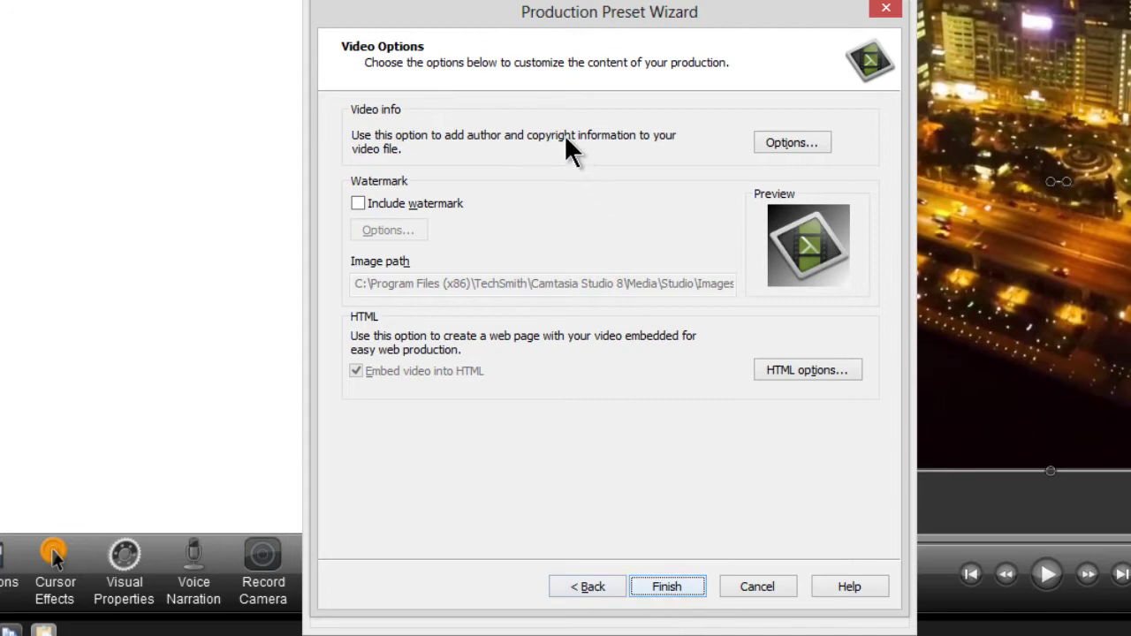
click(666, 587)
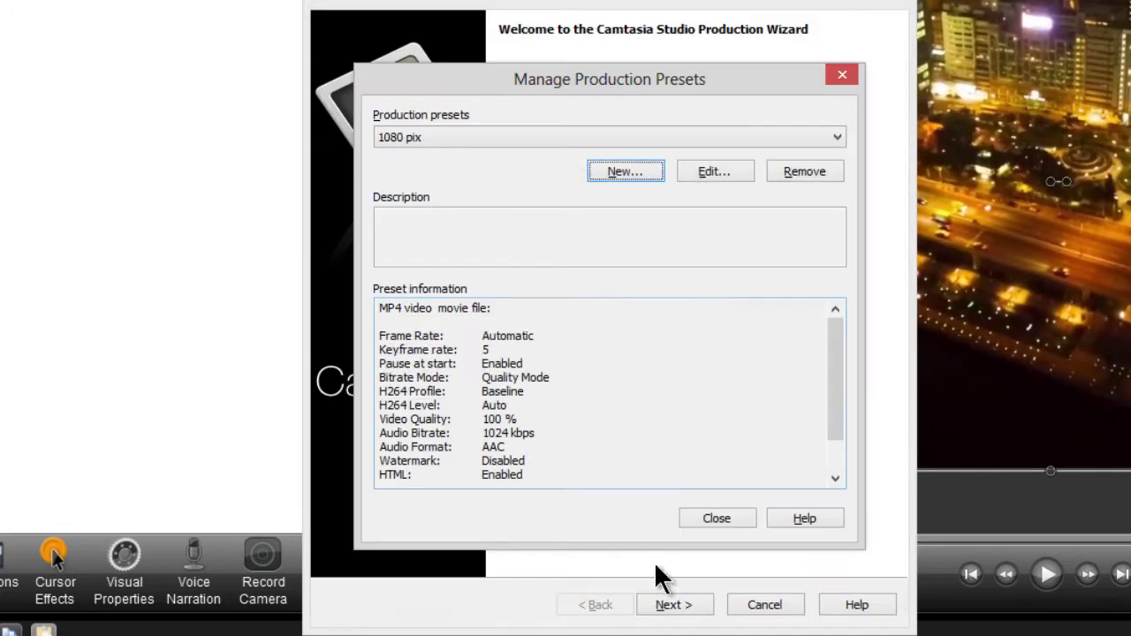
click(717, 522)
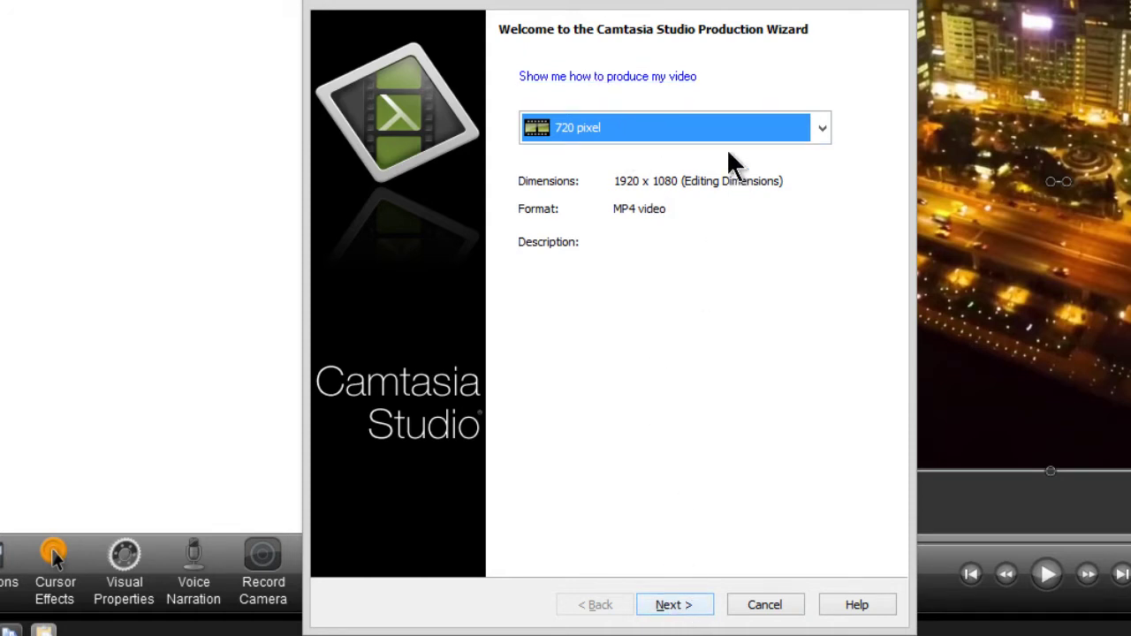
- Produce the video with the 1080 pix preset under the production name "1080pix"
click(704, 127)
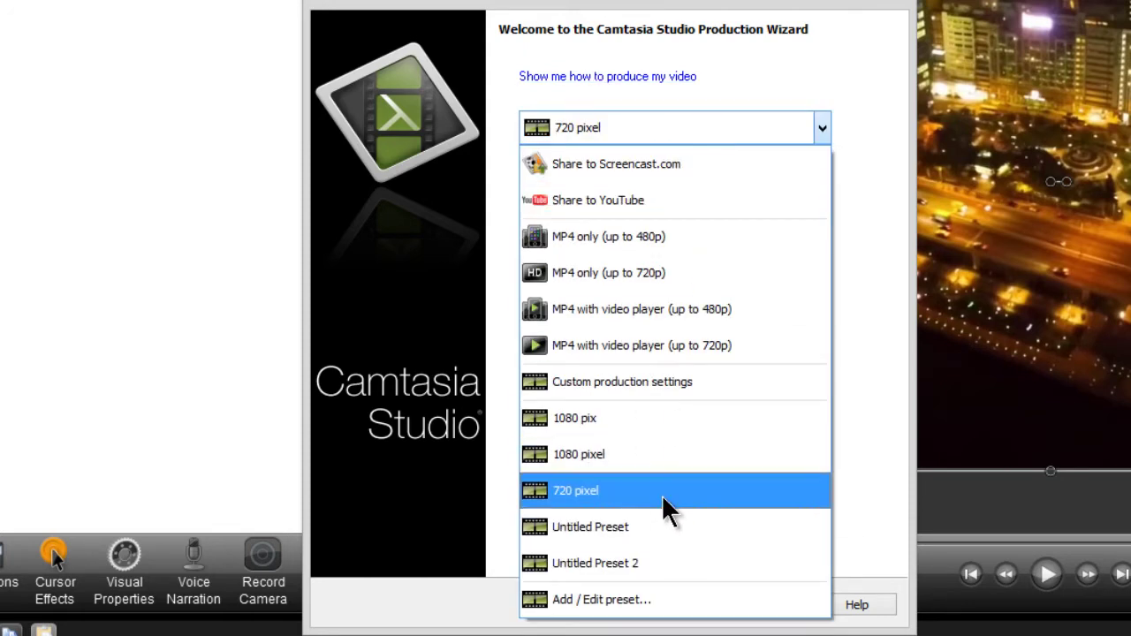
click(688, 415)
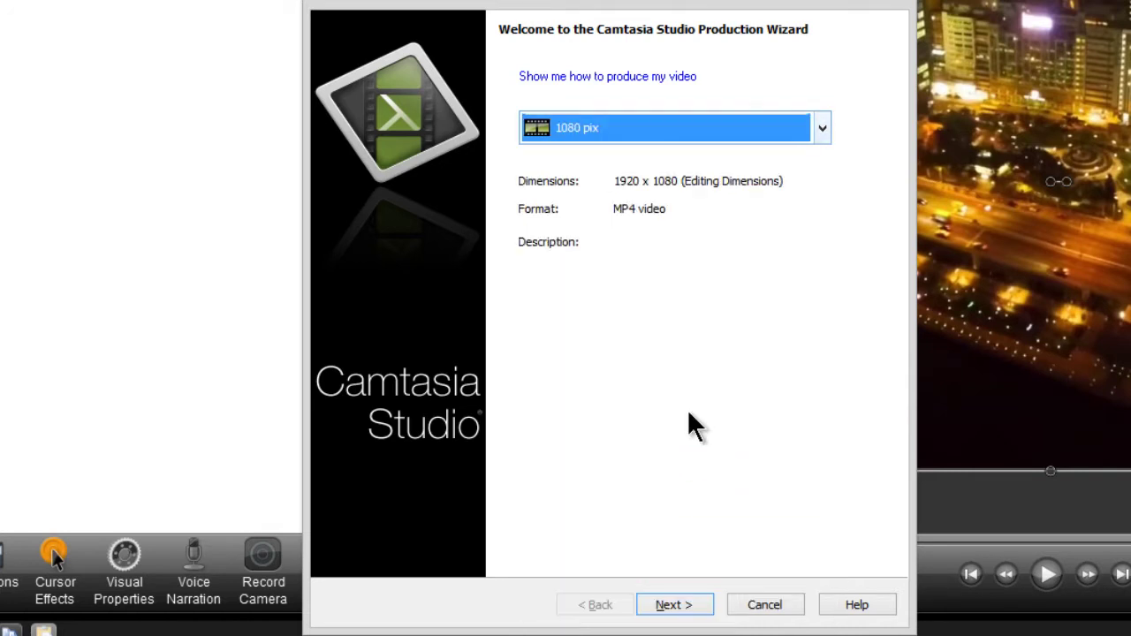
click(677, 606)
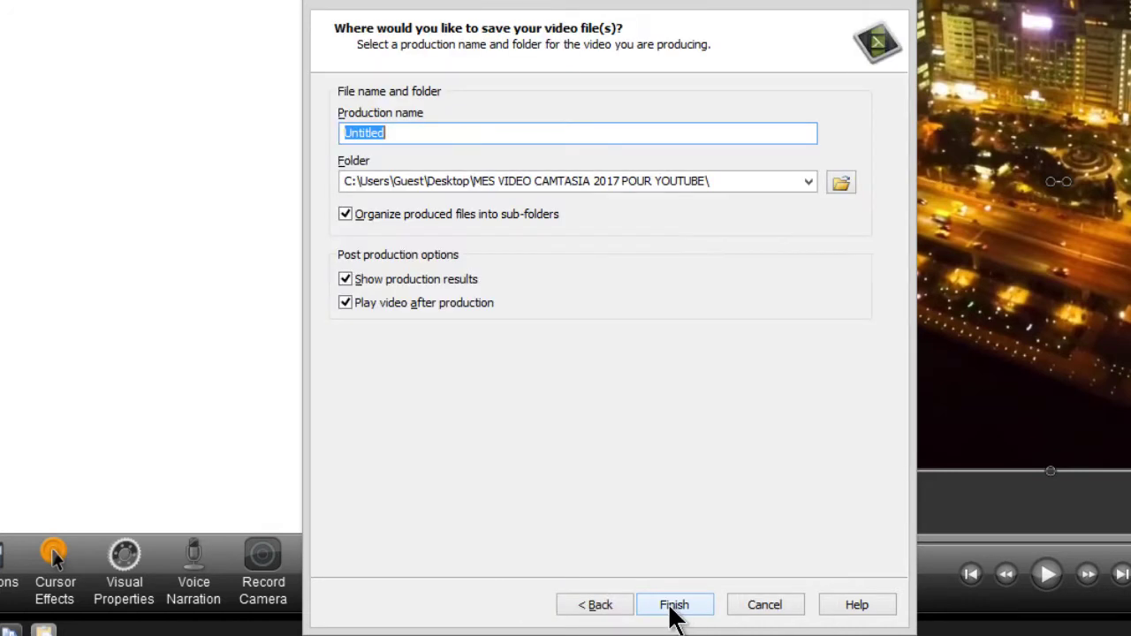
click(416, 132)
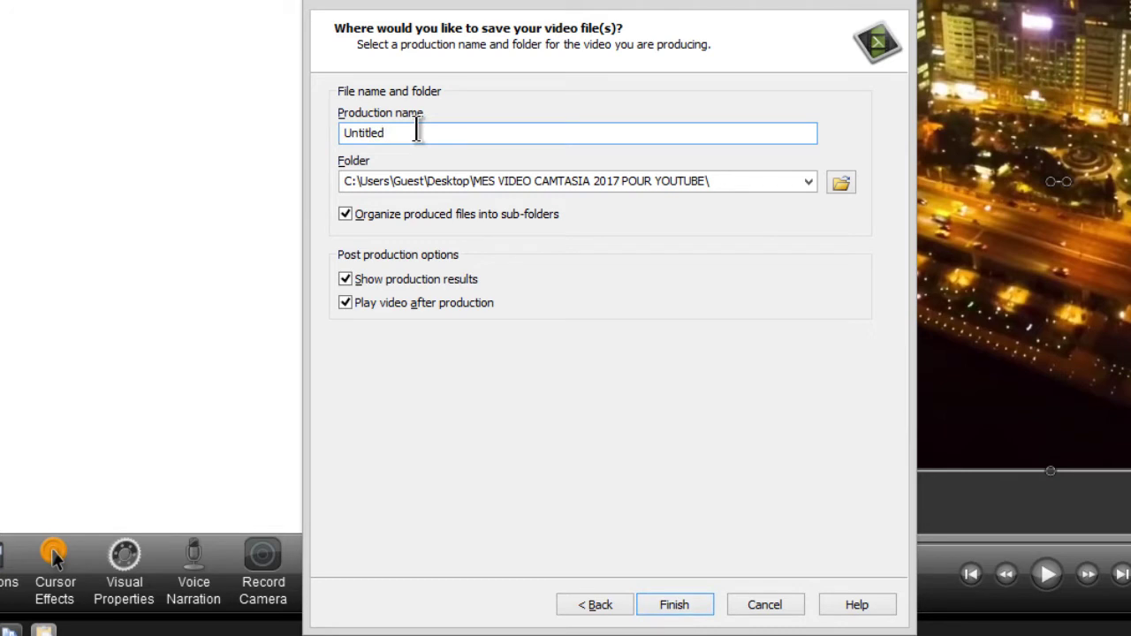
key(BackSpace)
key(BackSpace)
key(BackSpace)
key(BackSpace)
key(BackSpace)
key(BackSpace)
key(BackSpace)
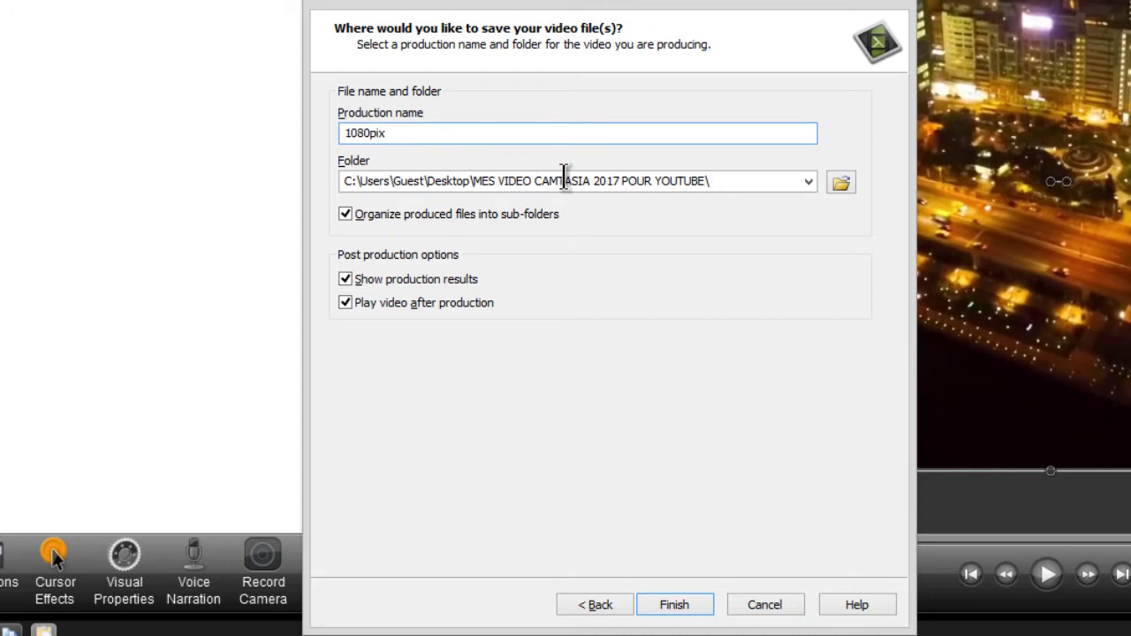
click(669, 606)
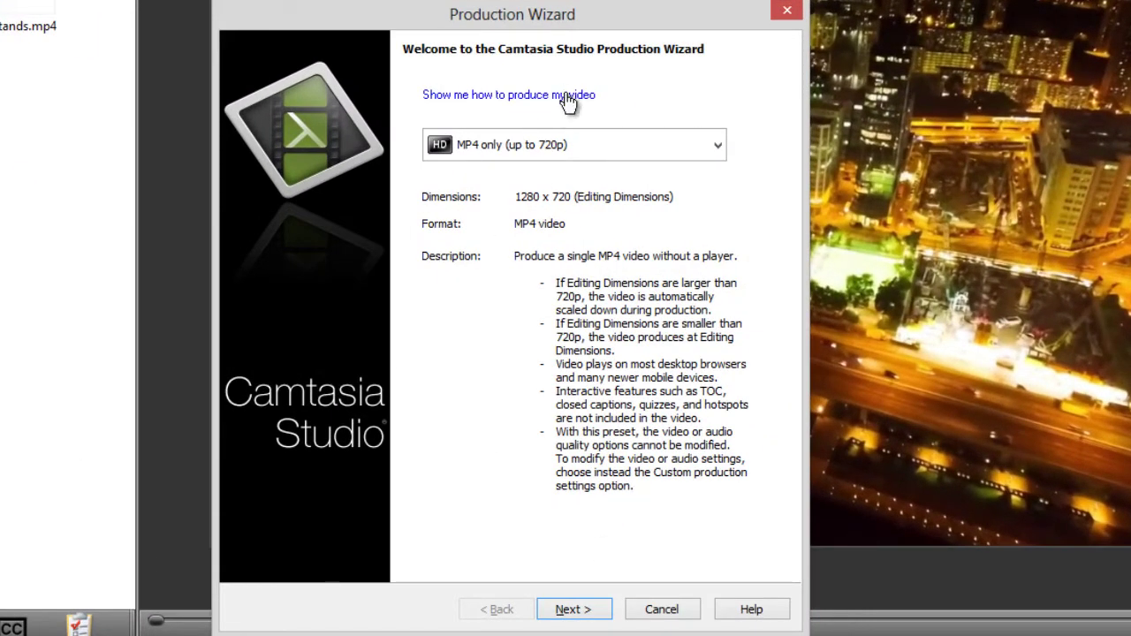
- Review the MP4 only (up to 480p) and 1080 pixel settings in the production preset manager, and close the Production Wizard
click(590, 144)
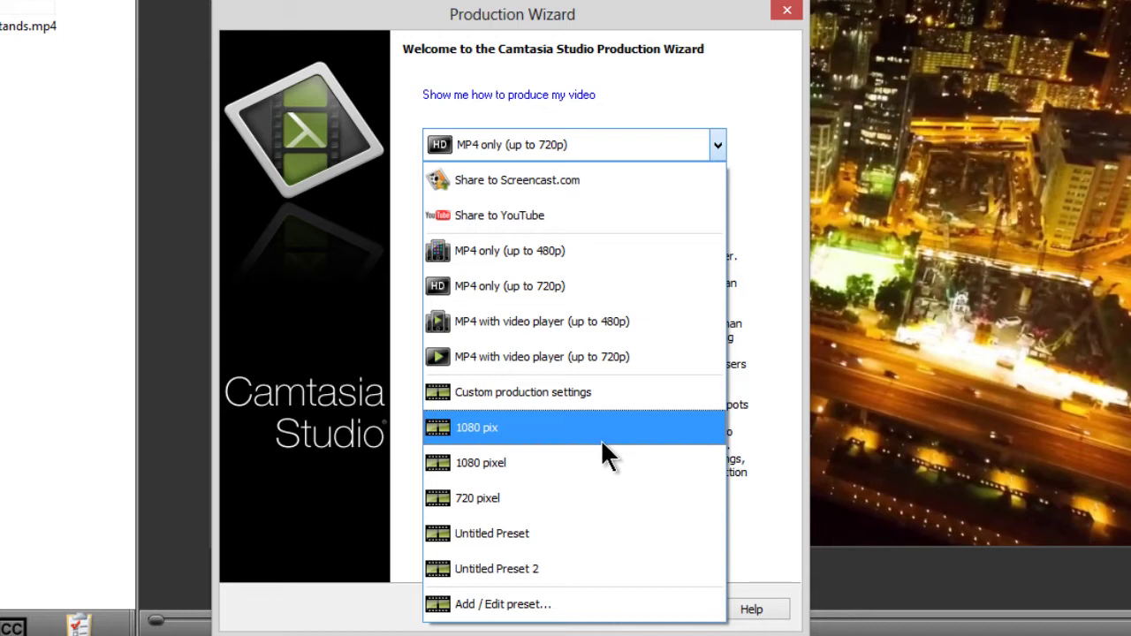
click(583, 608)
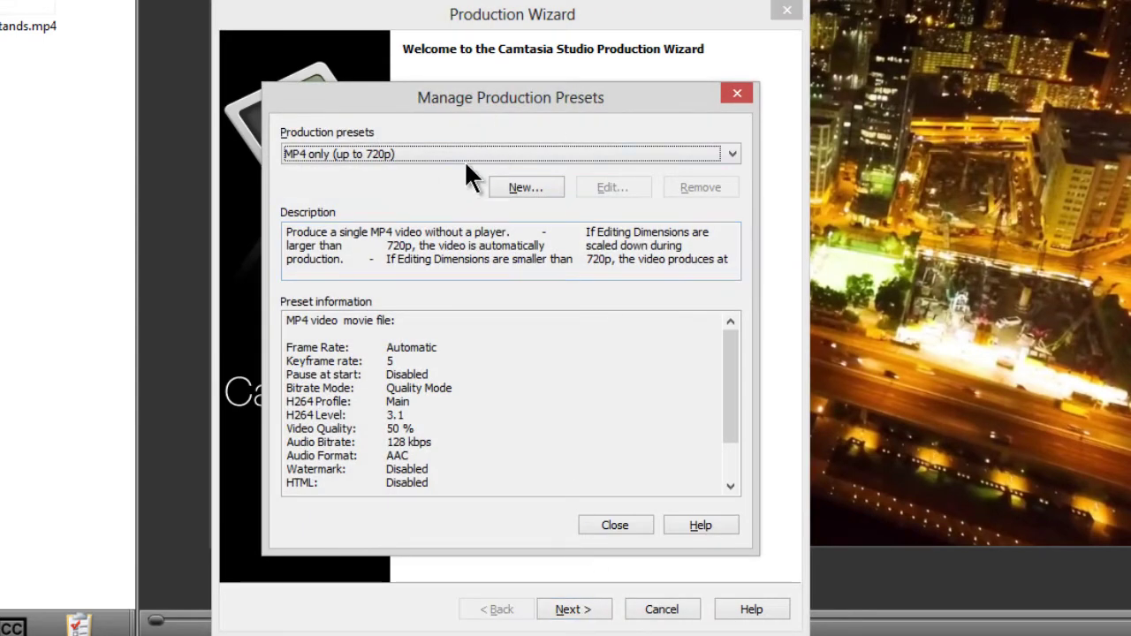
click(492, 154)
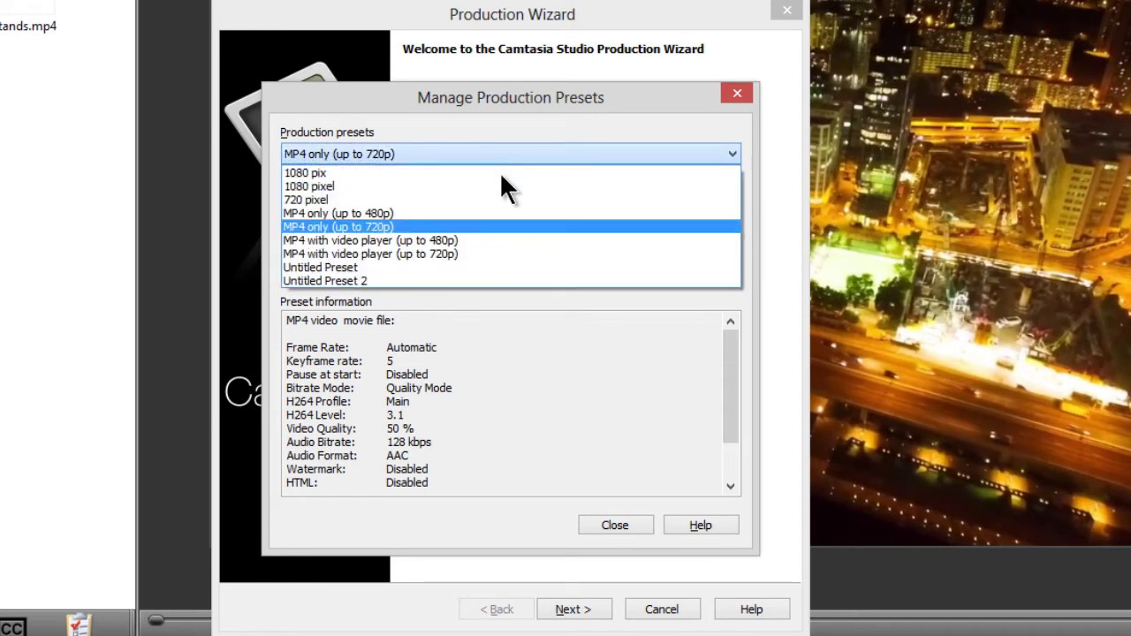
click(506, 213)
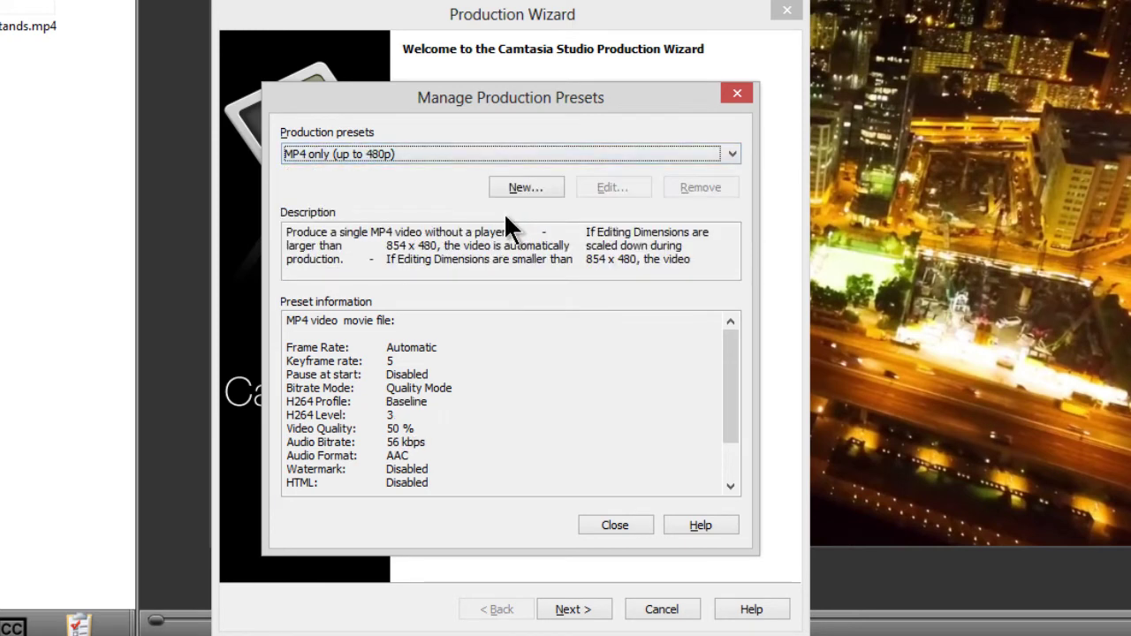
click(426, 153)
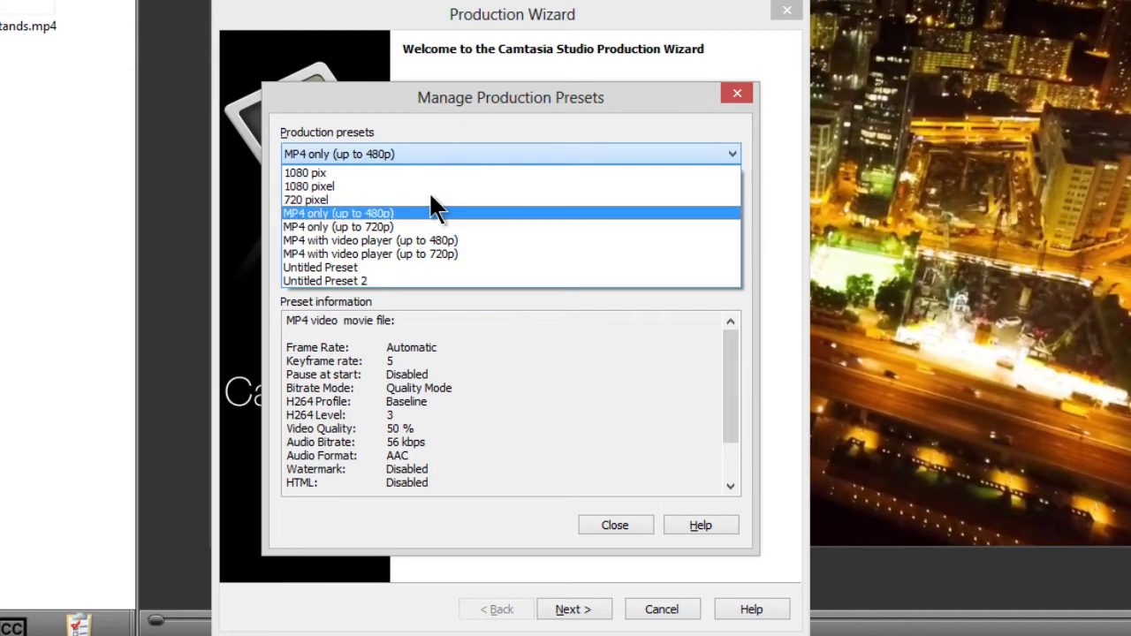
click(446, 170)
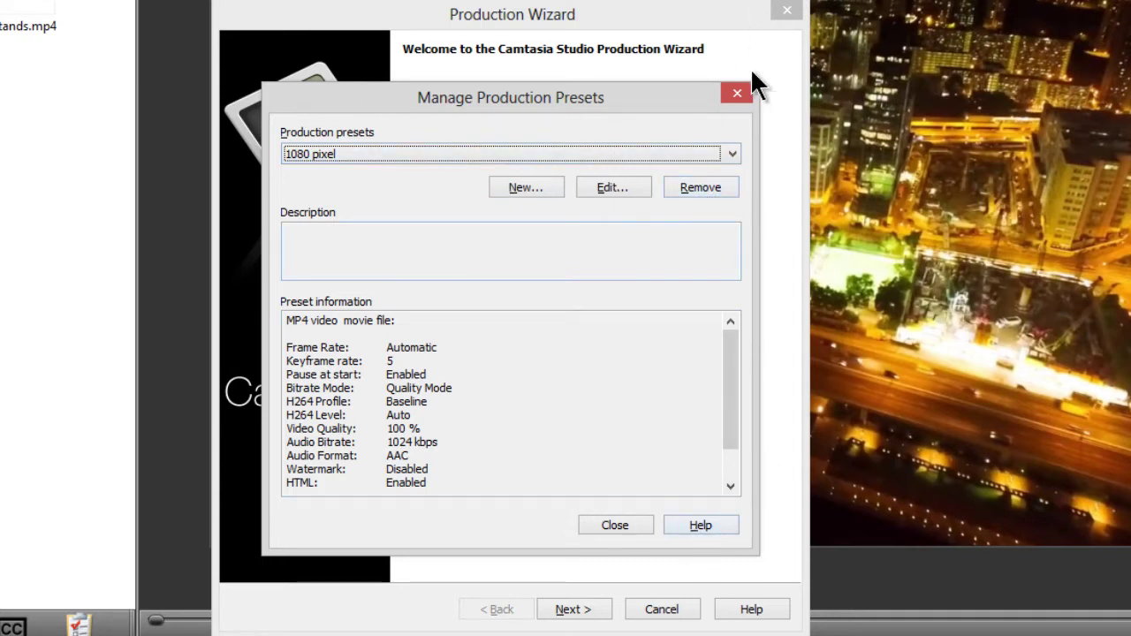
click(734, 101)
click(786, 10)
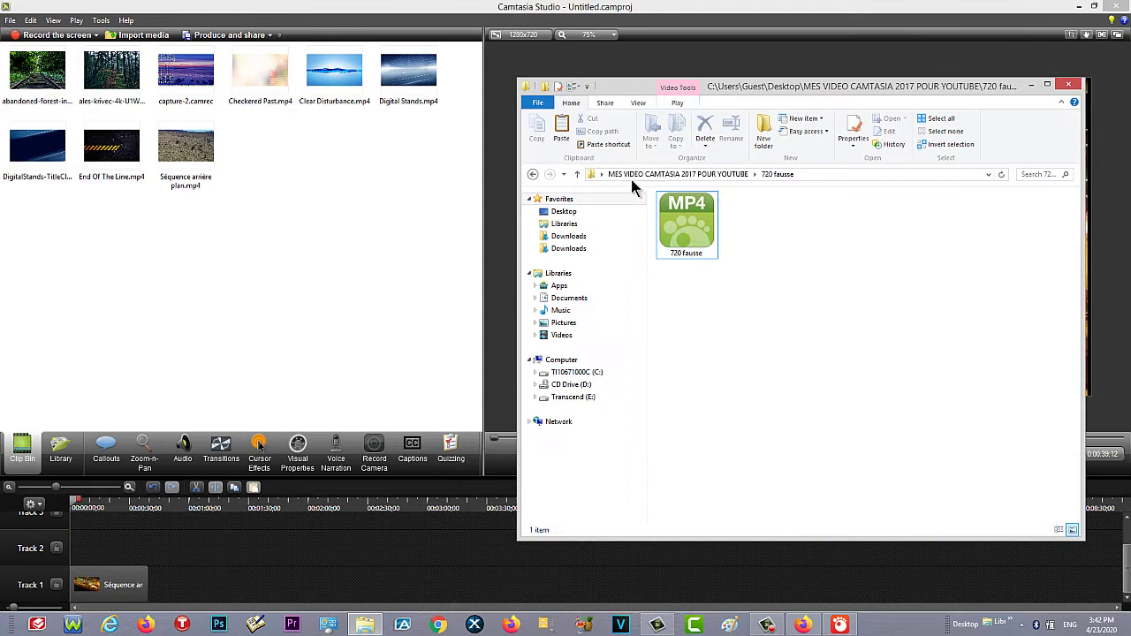
- In File Explorer, go back to the MES VIDEO CAMTASIA 2017 POUR YOUTUBE folder, maximize its window and inspect the output folders
click(532, 174)
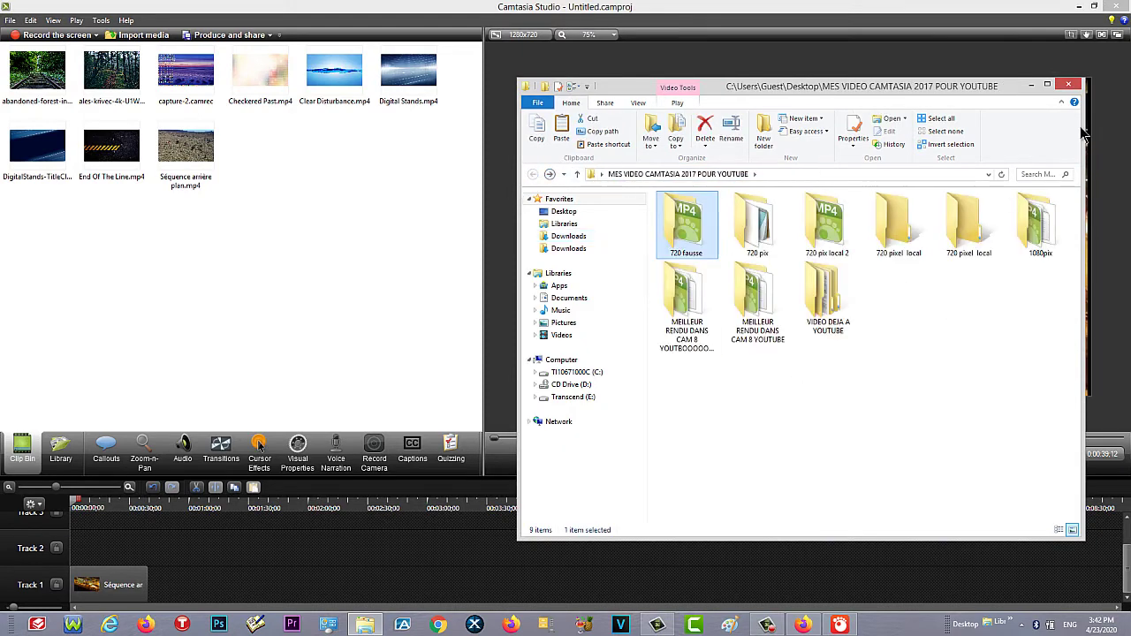
click(1047, 84)
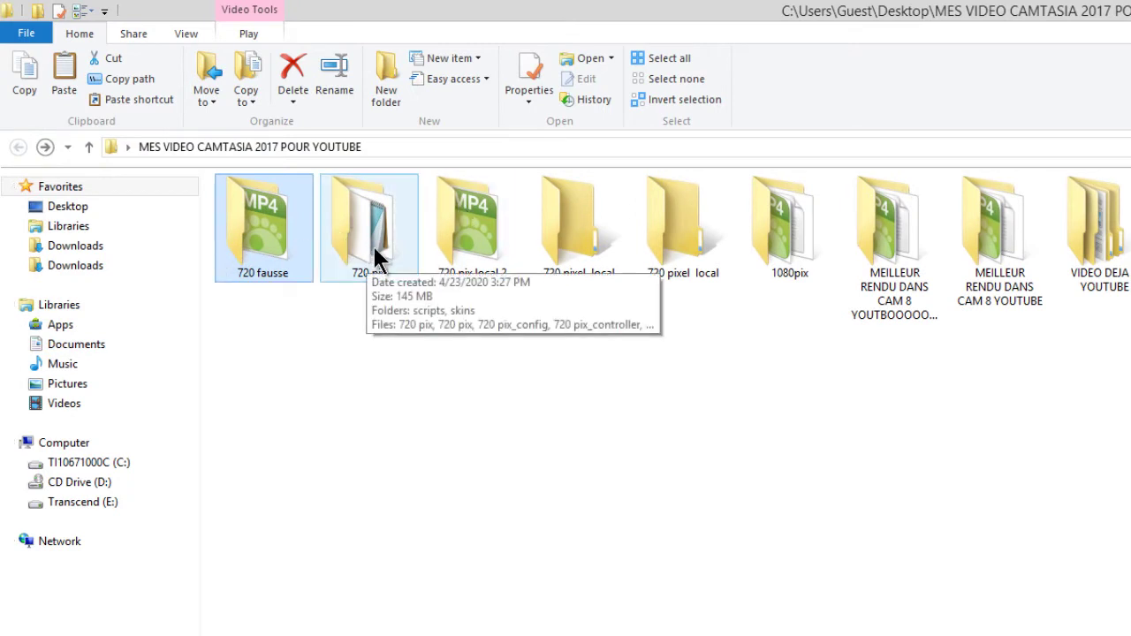
mouse_move(783, 234)
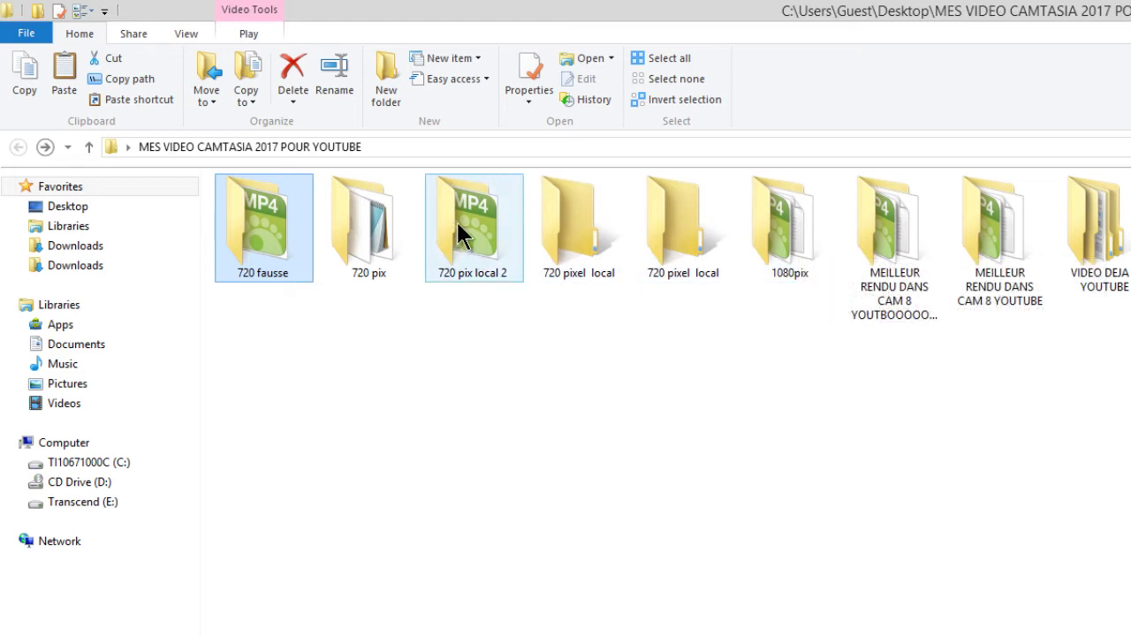
mouse_move(456, 220)
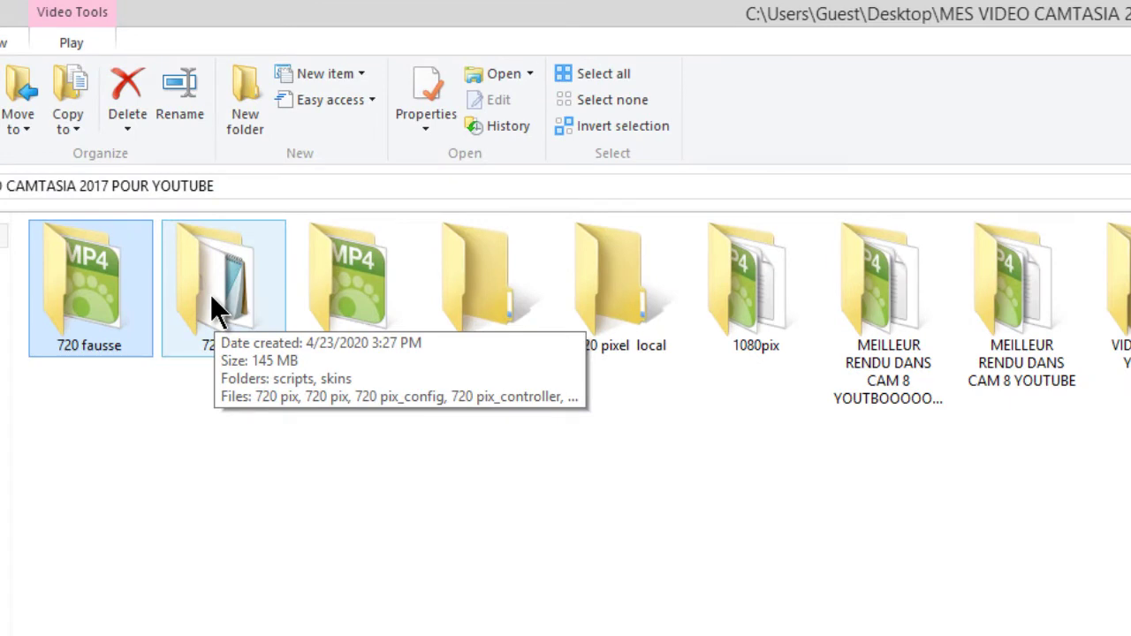
- Play the MP4 video in the 720 pix folder to check its quality, skip ahead in it, and close the player
double_click(219, 298)
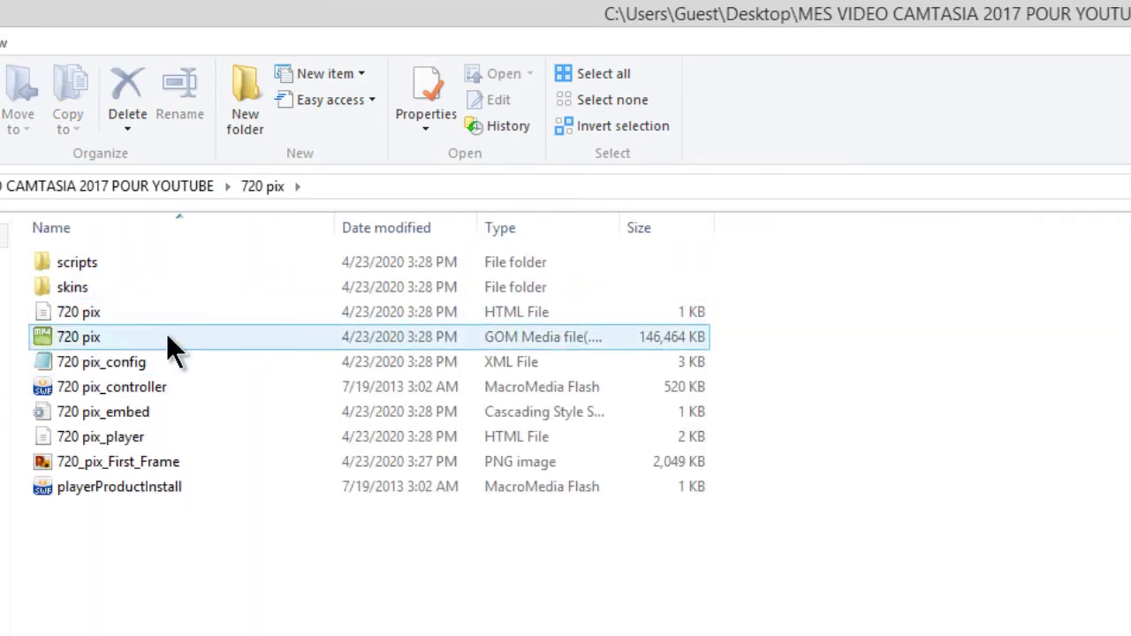
mouse_move(184, 335)
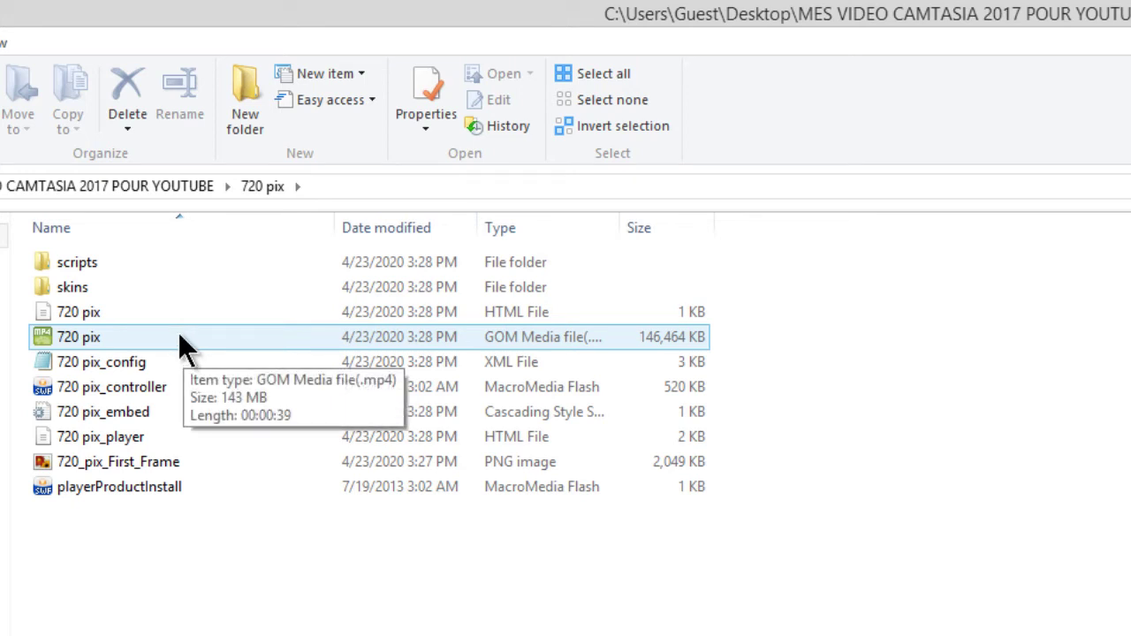
double_click(179, 334)
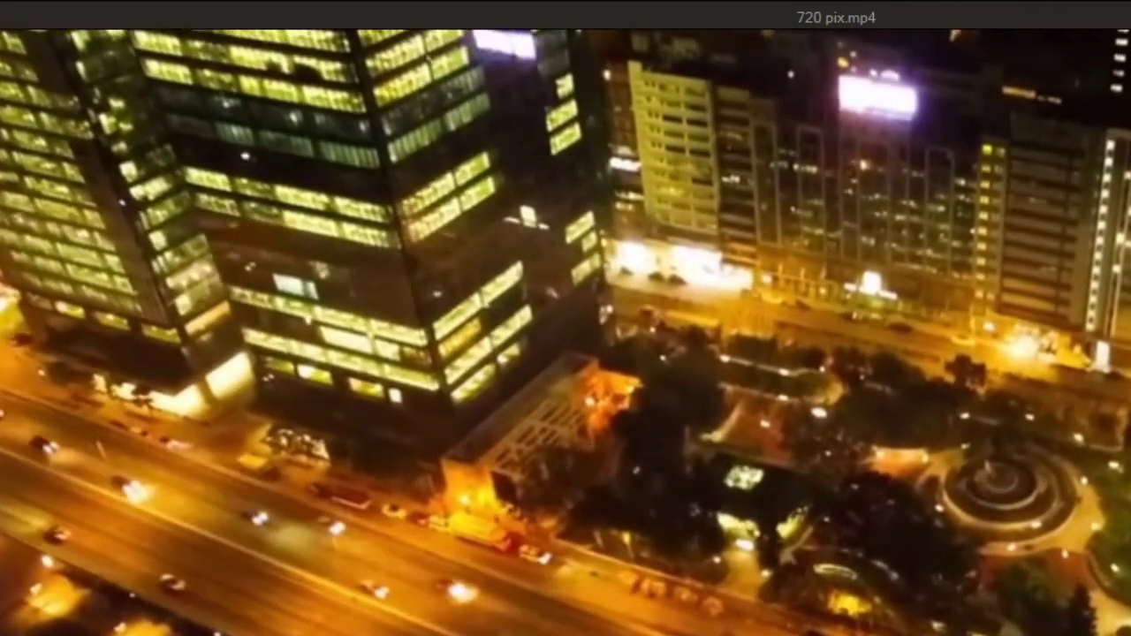
key(Right)
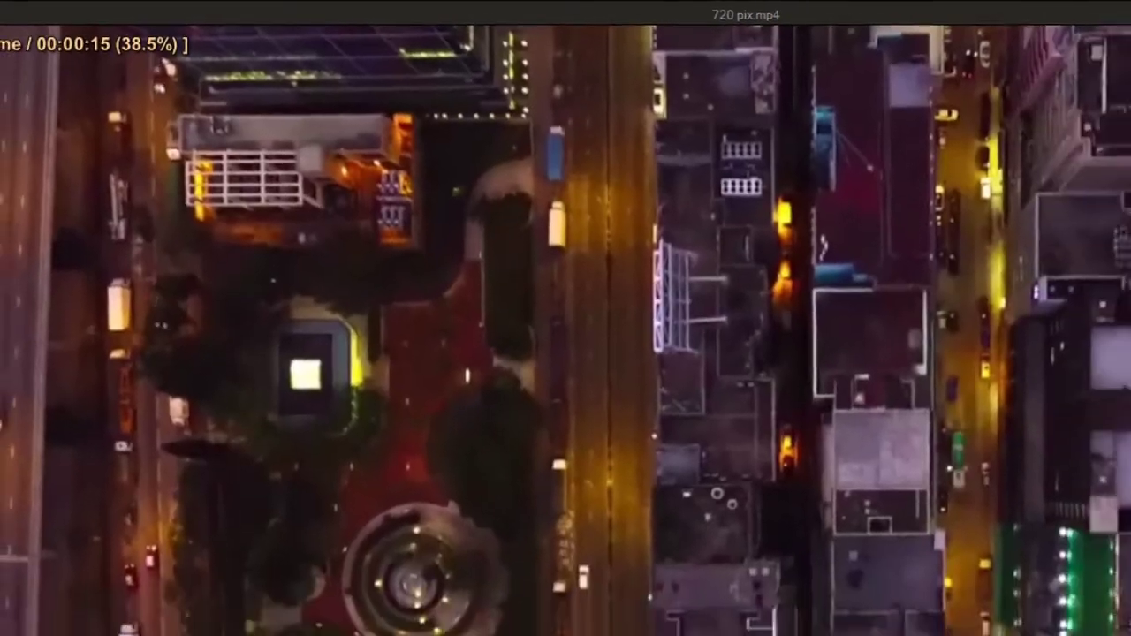
click(1119, 7)
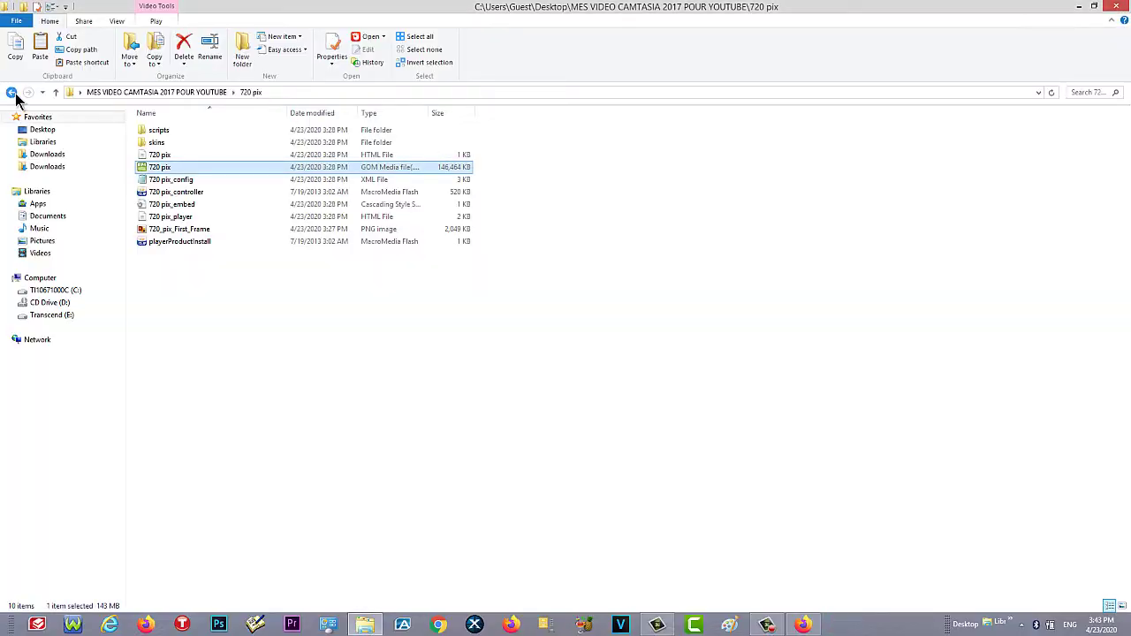
- Play the MP4 video in the 1080pix folder to check its quality, and close the player
click(12, 92)
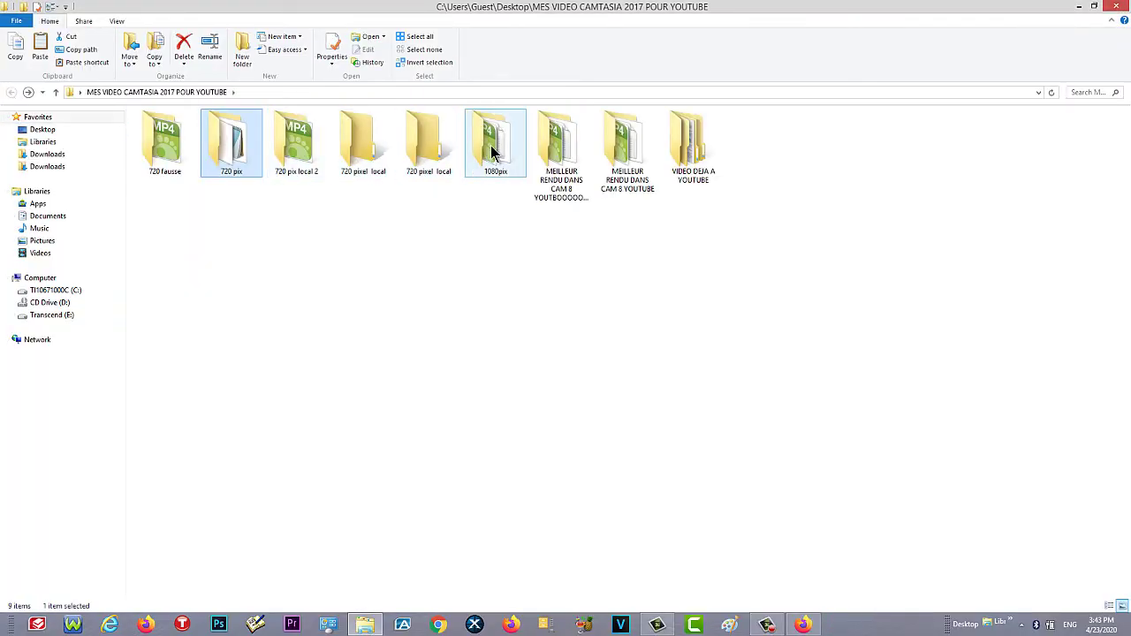
double_click(493, 153)
click(268, 166)
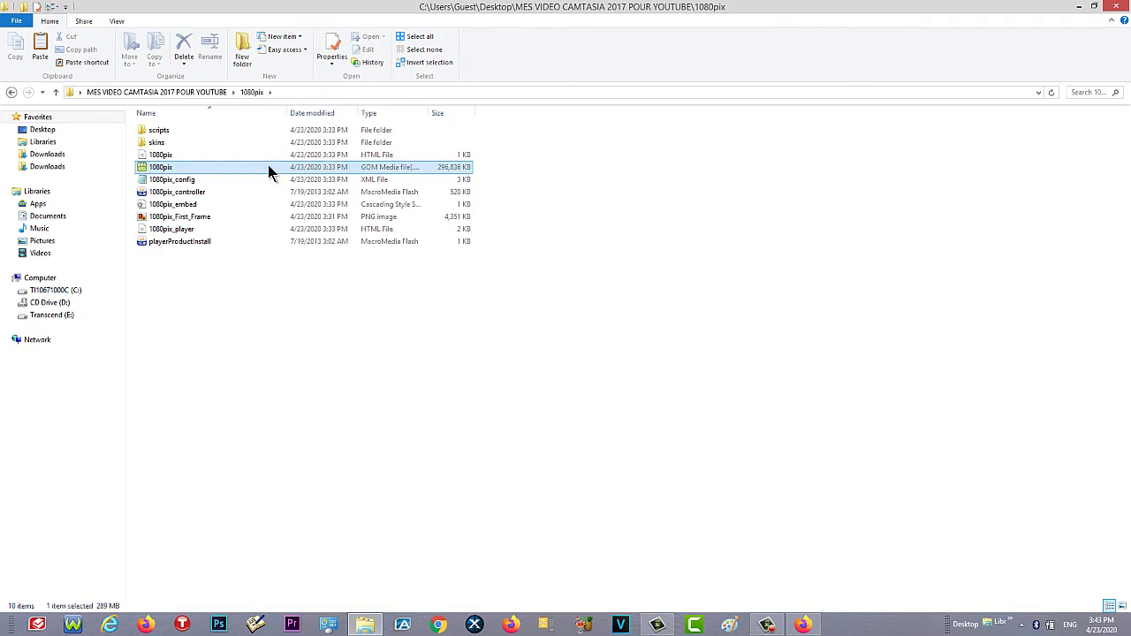
double_click(268, 166)
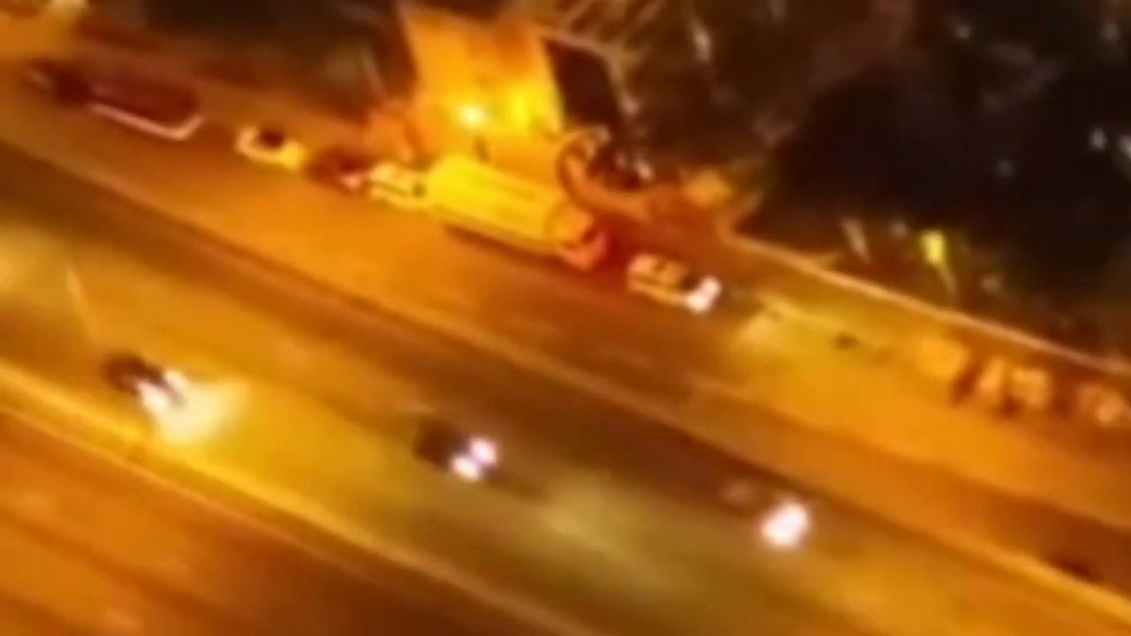
key(Escape)
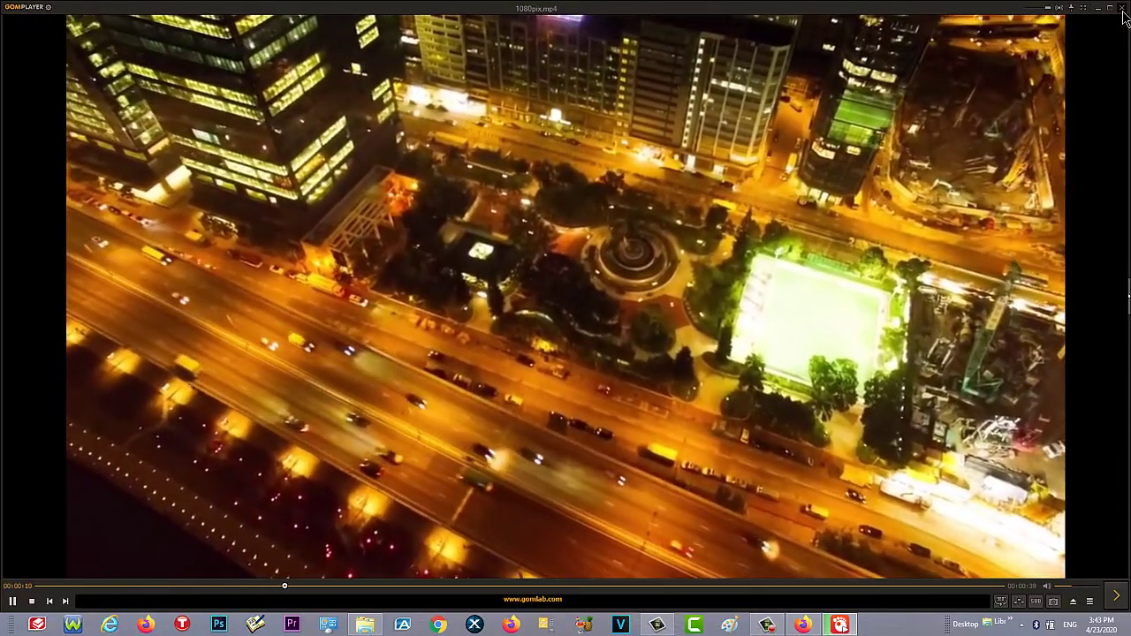
click(1122, 8)
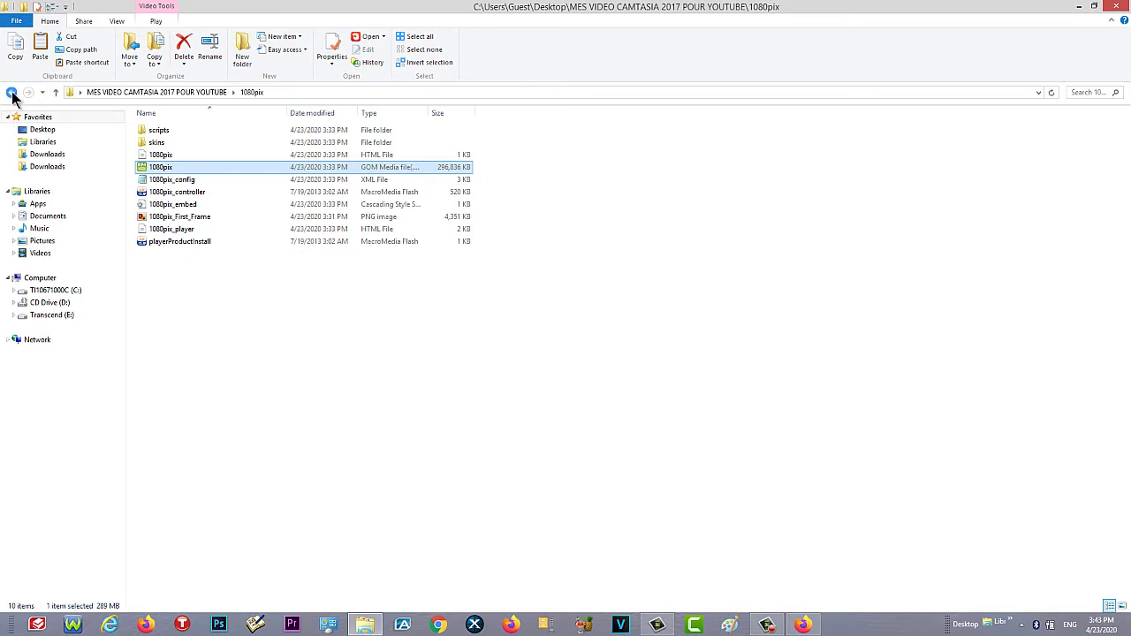
- Play the MP4 video in the 720 pix local 2 folder for comparison, and dismiss the player and the folder window
click(12, 91)
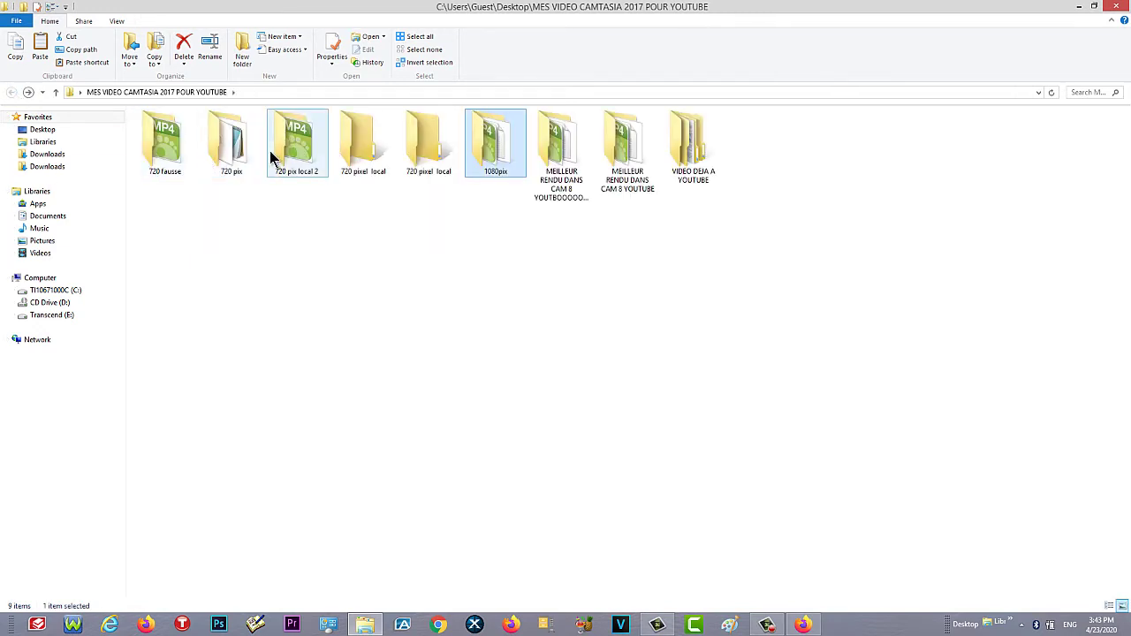
double_click(296, 149)
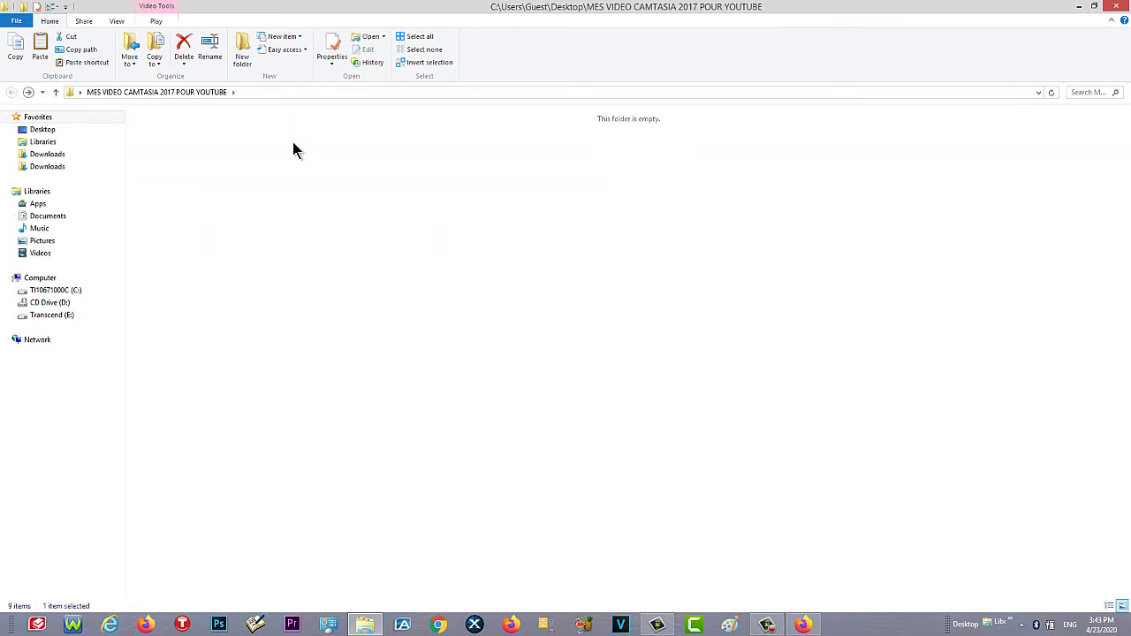
click(177, 146)
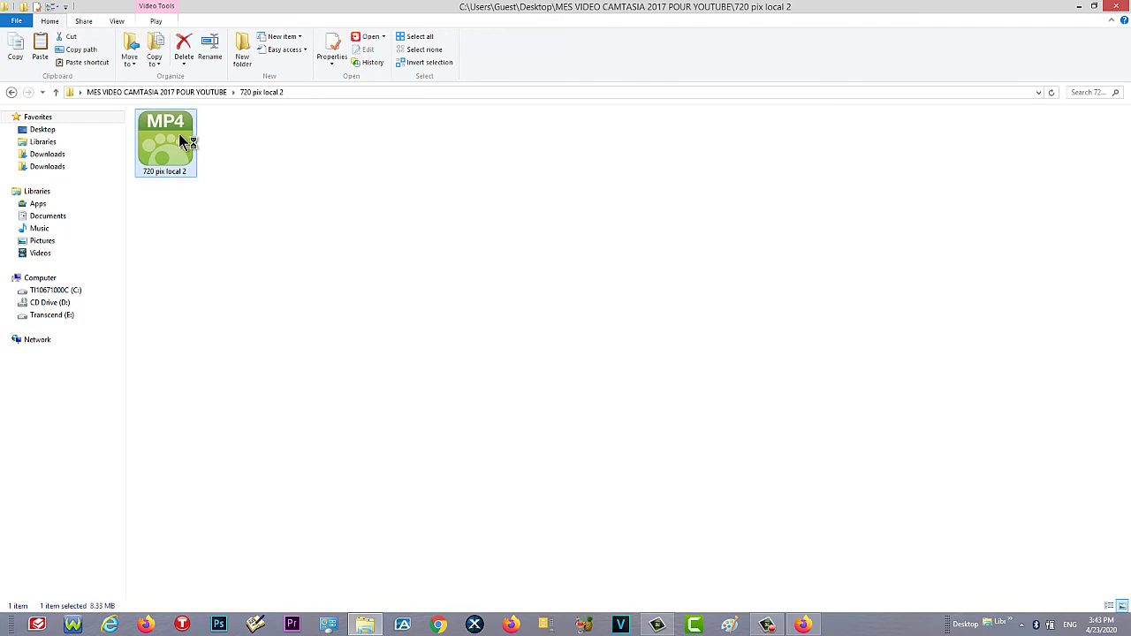
double_click(180, 139)
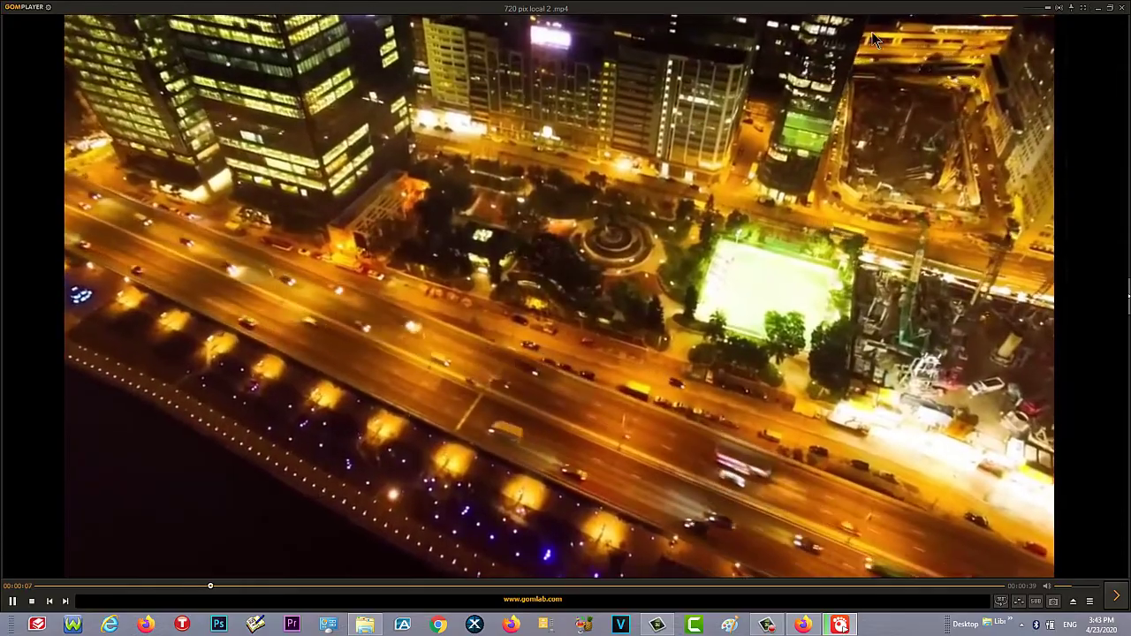
key(alt+F4)
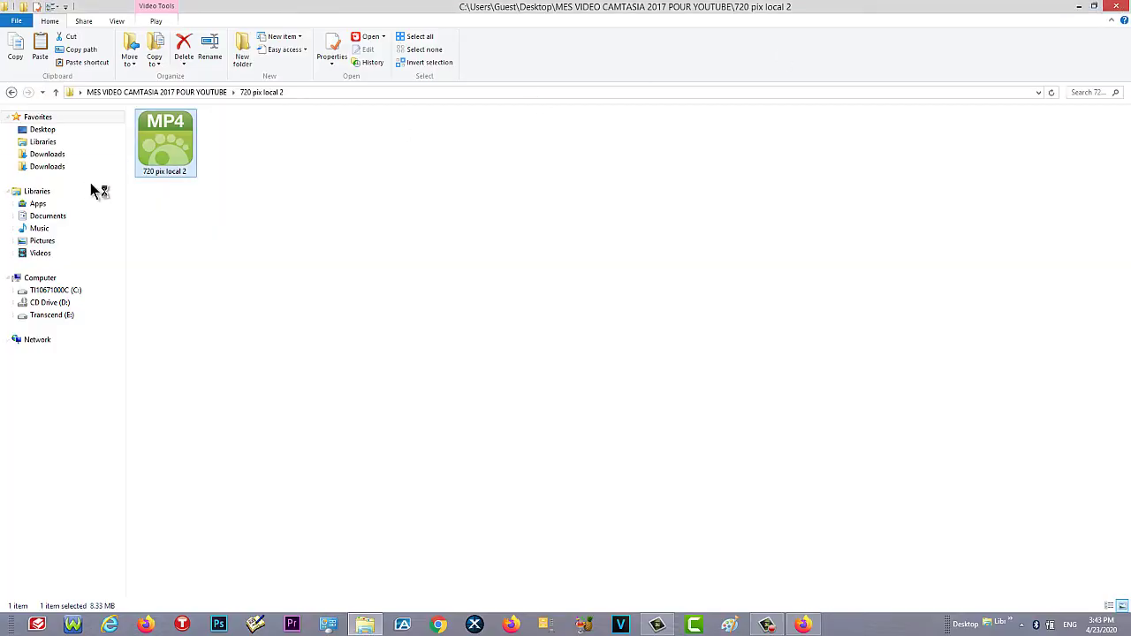
click(12, 93)
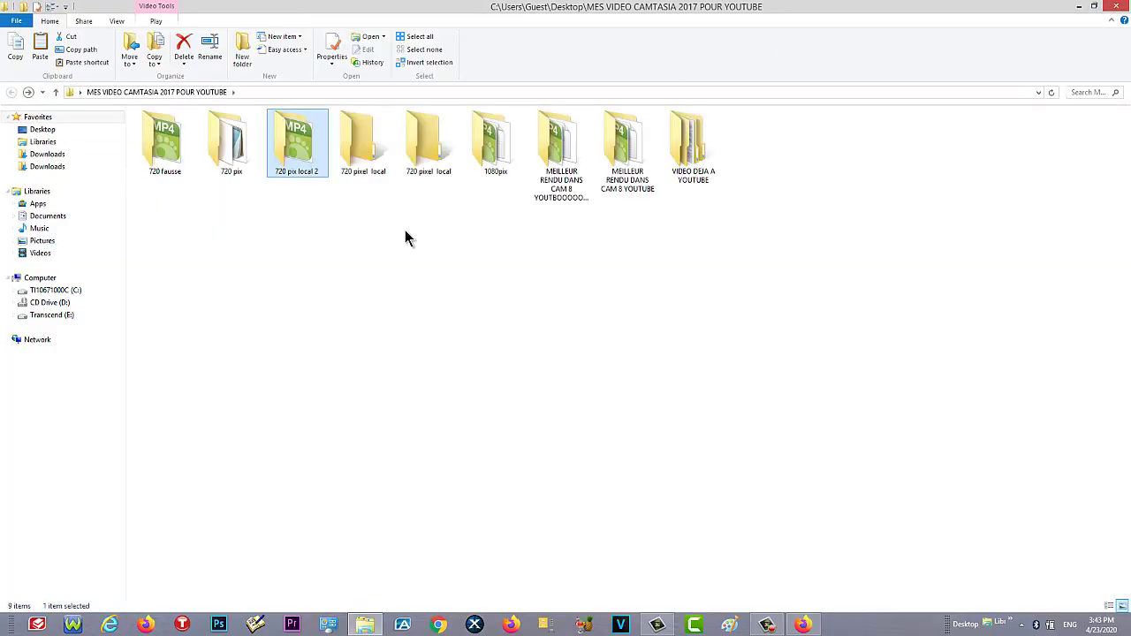
click(1115, 7)
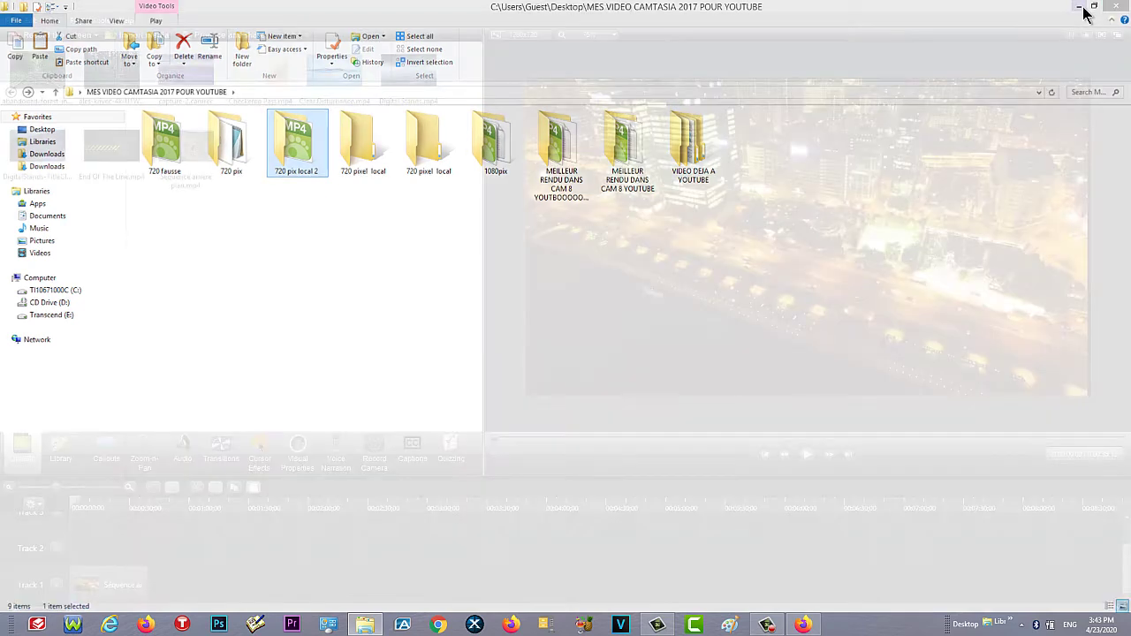